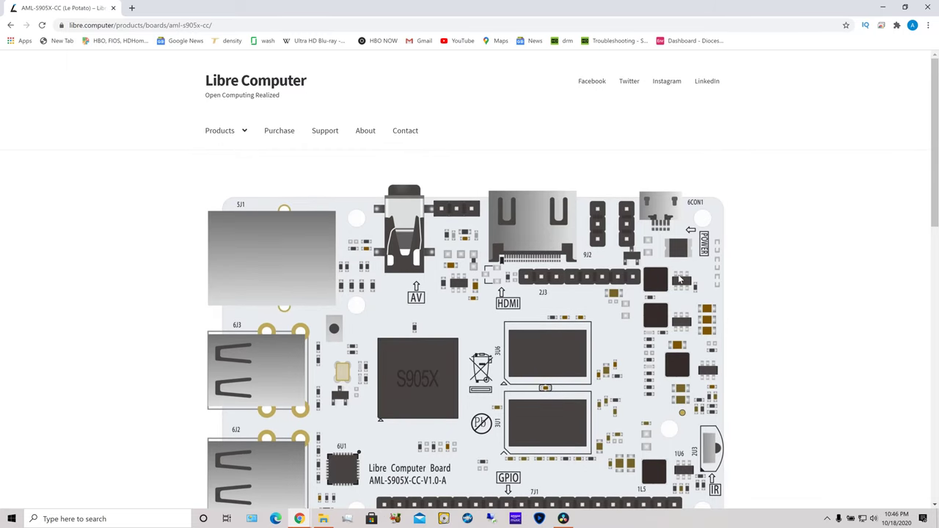
- Review the overview and product features of the AML-S905X-CC (Le Potato) board on the Libre Computer page
{"action": "scroll", "coordinate": [681, 279], "scroll_direction": "down", "scroll_amount": 5}
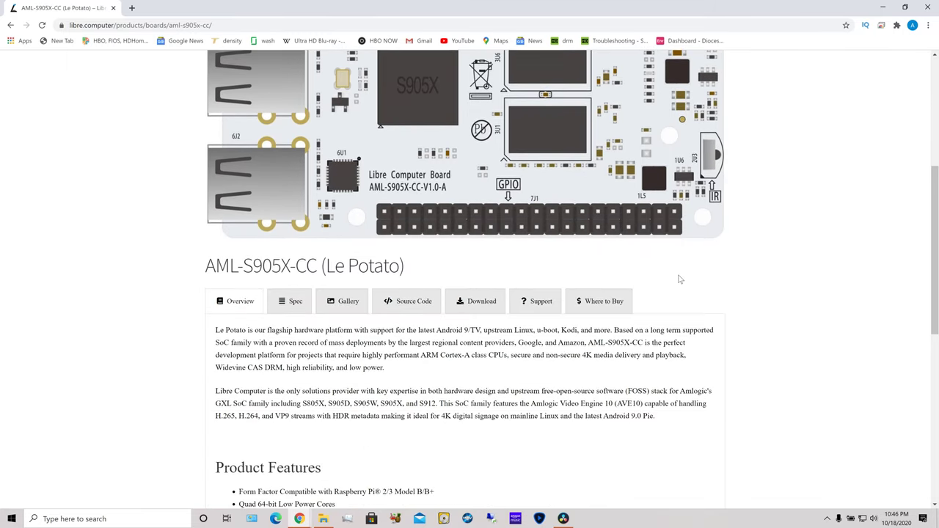
{"action": "scroll", "coordinate": [681, 279], "scroll_direction": "down", "scroll_amount": 3}
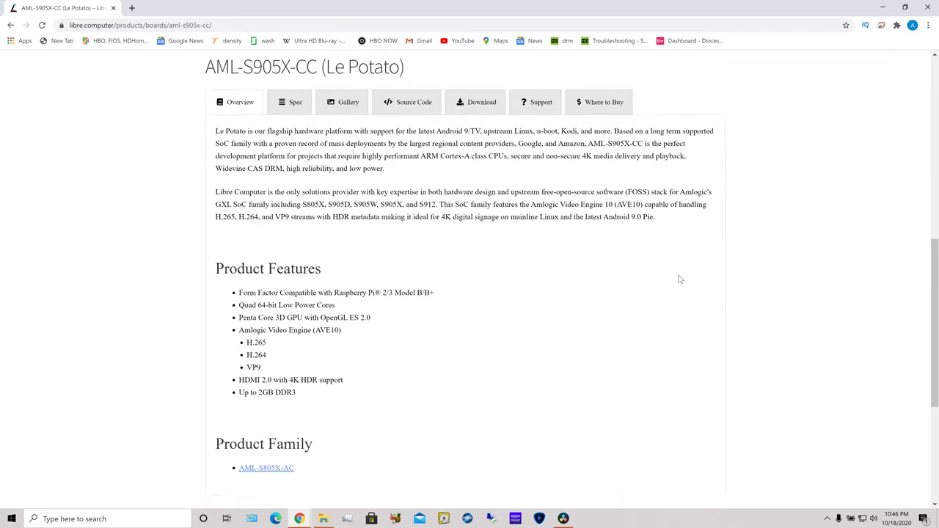
{"action": "scroll", "coordinate": [679, 278], "scroll_direction": "down", "scroll_amount": 1}
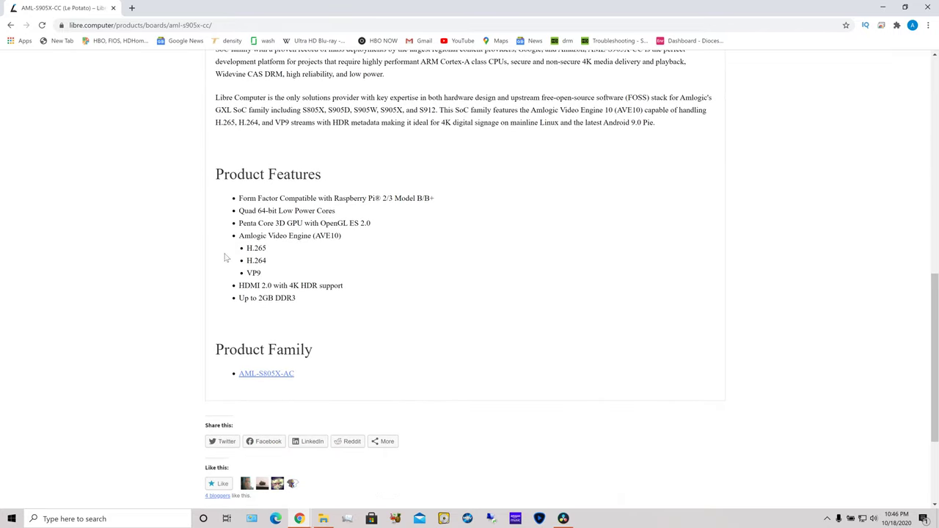
{"action": "scroll", "coordinate": [365, 304], "scroll_direction": "down", "scroll_amount": 2}
{"action": "scroll", "coordinate": [365, 304], "scroll_direction": "up", "scroll_amount": 2}
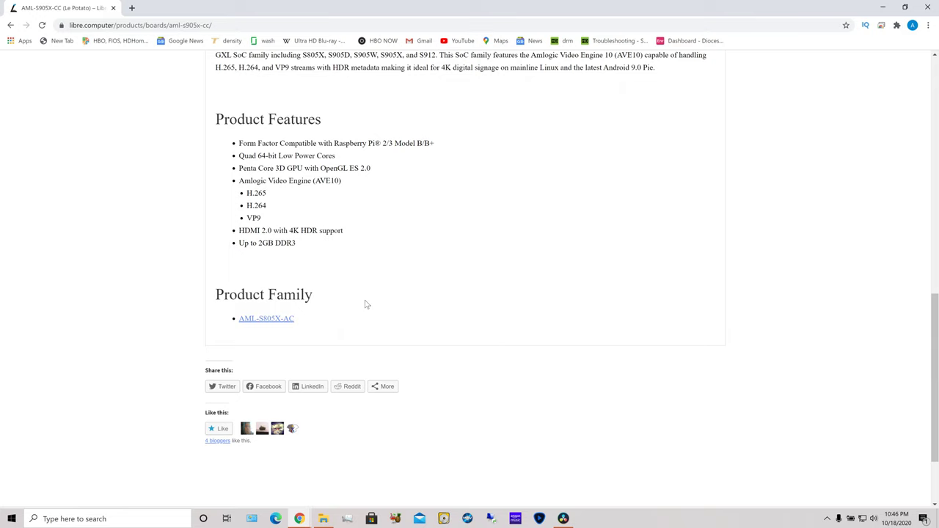
{"action": "scroll", "coordinate": [366, 304], "scroll_direction": "up", "scroll_amount": 5}
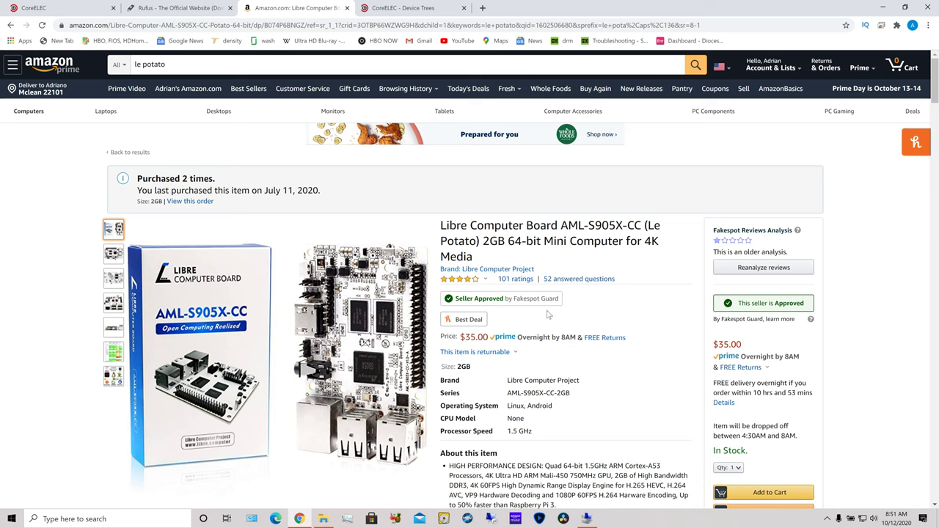
- Review the Amazon listing for the Libre Computer Le Potato 2GB board, including its description and frequently bought items
{"action": "left_click", "coordinate": [461, 352]}
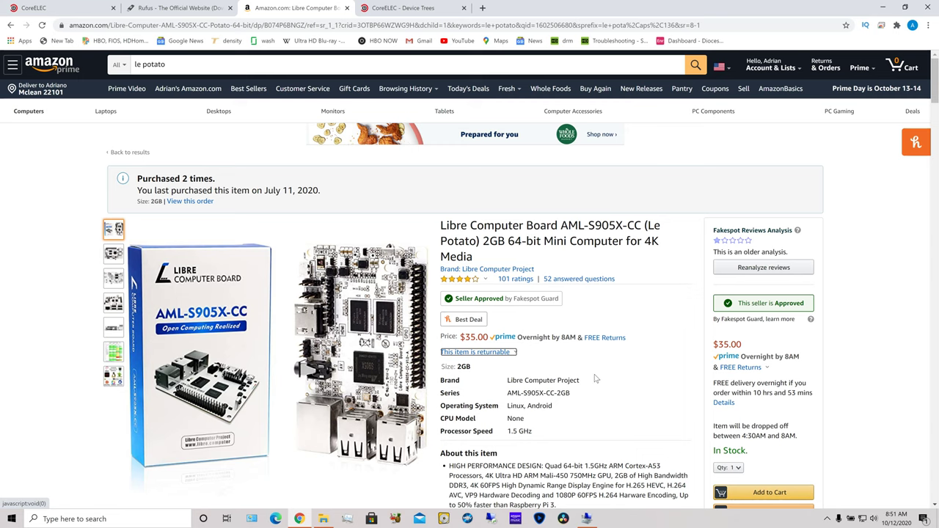
{"action": "scroll", "coordinate": [595, 378], "scroll_direction": "down", "scroll_amount": 5}
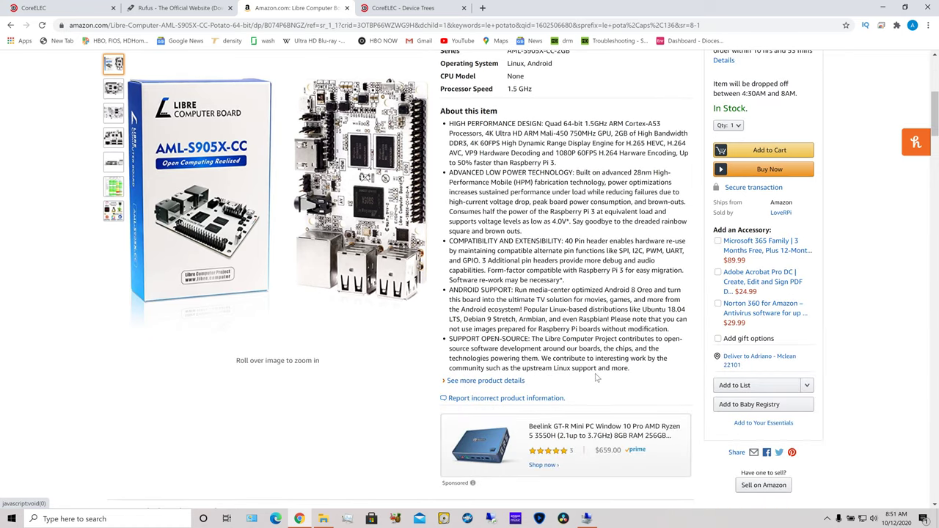
{"action": "scroll", "coordinate": [595, 378], "scroll_direction": "down", "scroll_amount": 7}
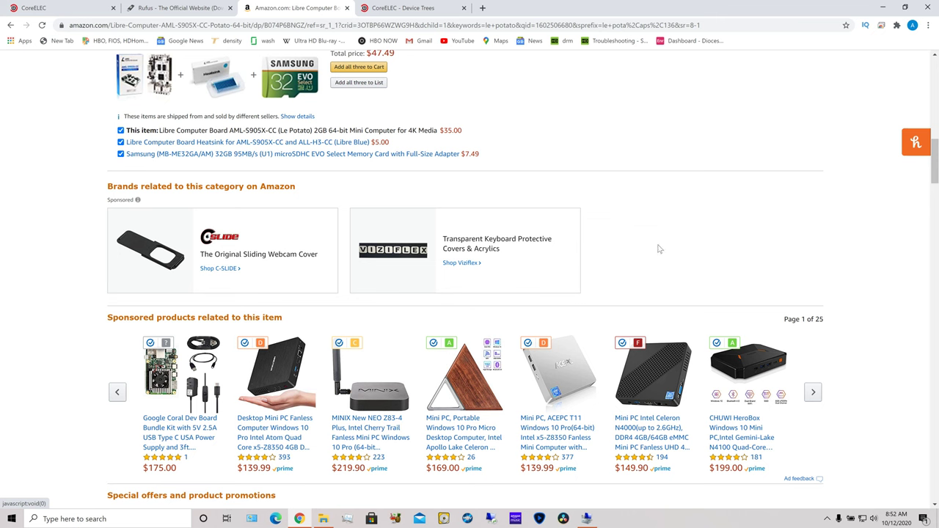
{"action": "scroll", "coordinate": [664, 326], "scroll_direction": "up", "scroll_amount": 6}
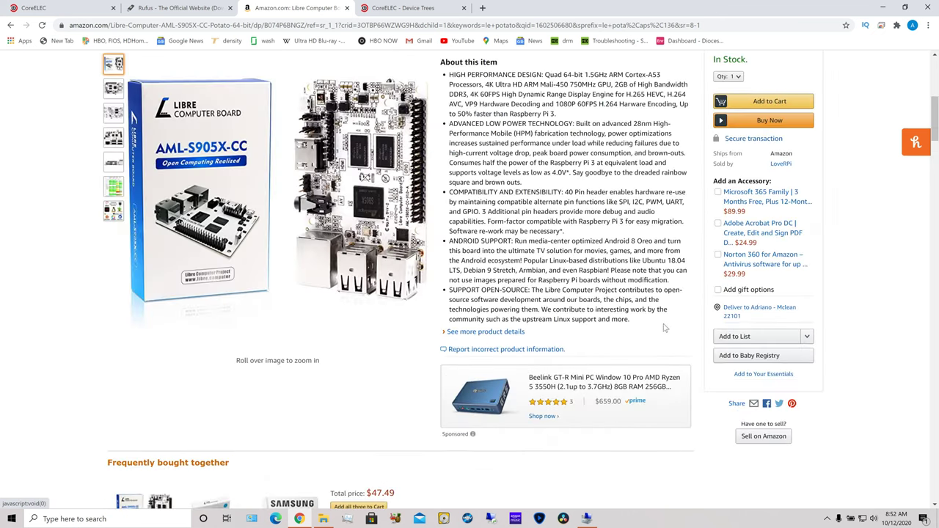
{"action": "mouse_move", "coordinate": [374, 282]}
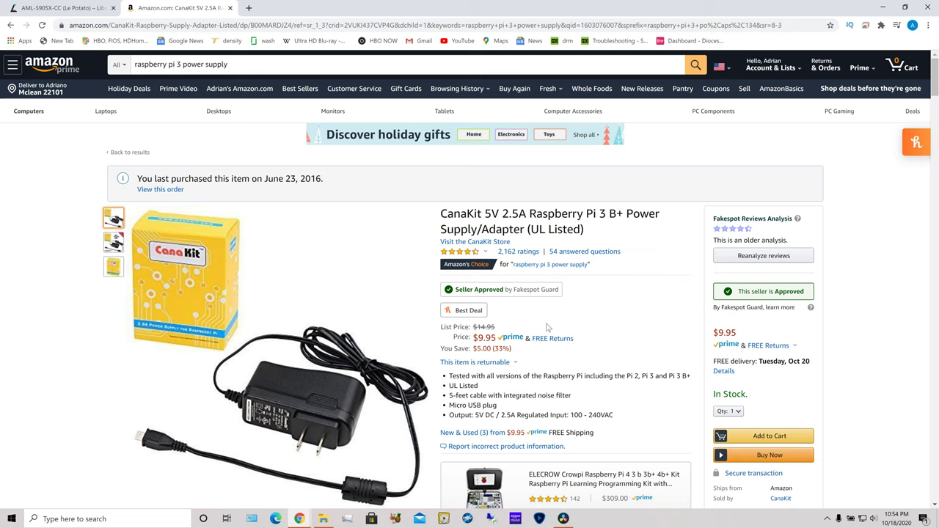
- Search Amazon for "micro sd card" in place of the Raspberry Pi power supply search
{"action": "left_click", "coordinate": [183, 66]}
{"action": "key", "text": "ctrl+shift+Left"}
{"action": "key", "text": "ctrl+shift+Left"}
{"action": "key", "text": "ctrl+shift+Left"}
{"action": "key", "text": "ctrl+shift+Left"}
{"action": "key", "text": "ctrl+shift+Left"}
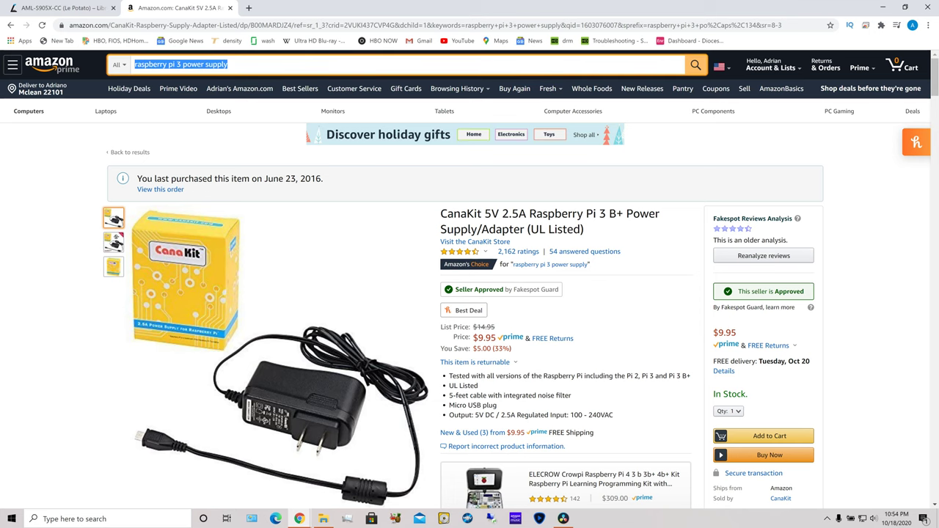
{"action": "type", "text": "micro sd"}
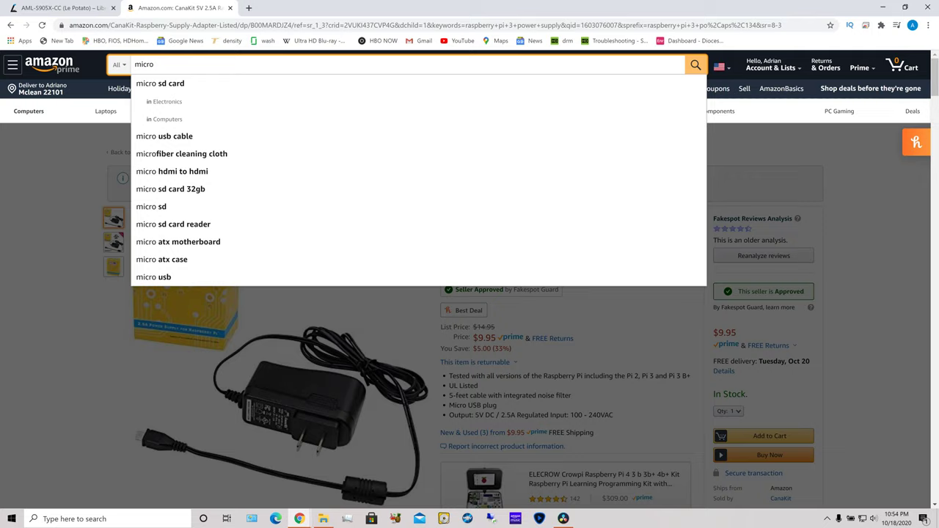
{"action": "left_click", "coordinate": [675, 86]}
- Open the Samsung EVO Select 256GB microSDXC listing from the search results and choose the 32GB capacity
{"action": "scroll", "coordinate": [570, 266], "scroll_direction": "down", "scroll_amount": 5}
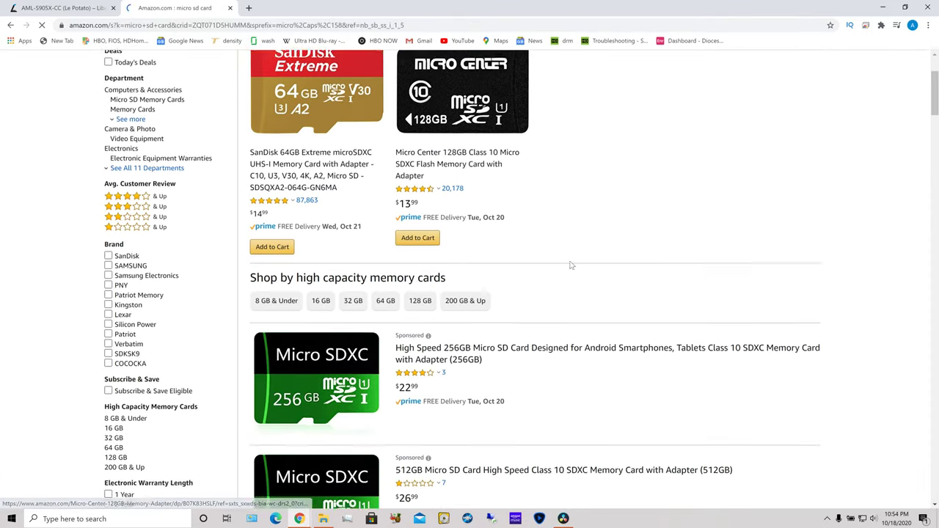
{"action": "scroll", "coordinate": [570, 267], "scroll_direction": "down", "scroll_amount": 1}
{"action": "scroll", "coordinate": [514, 174], "scroll_direction": "down", "scroll_amount": 2}
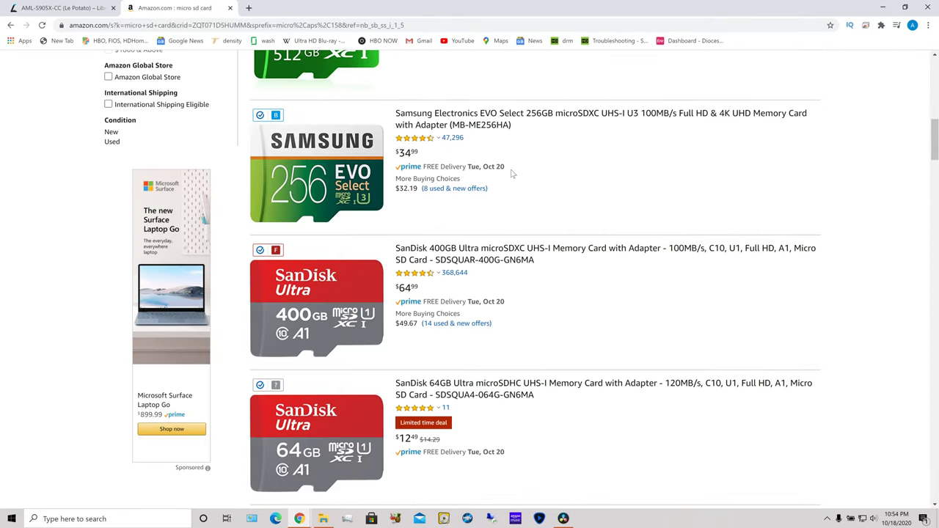
{"action": "scroll", "coordinate": [461, 162], "scroll_direction": "down", "scroll_amount": 1}
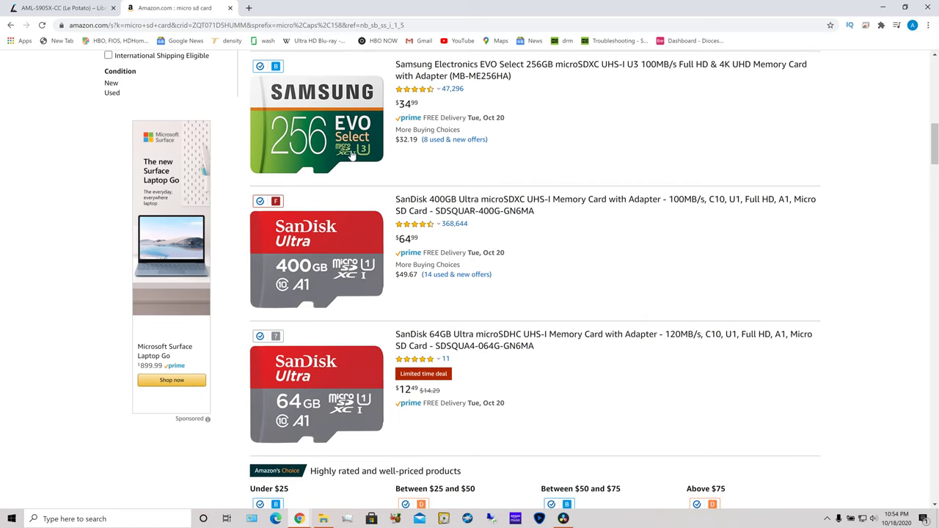
{"action": "scroll", "coordinate": [363, 152], "scroll_direction": "down", "scroll_amount": 4}
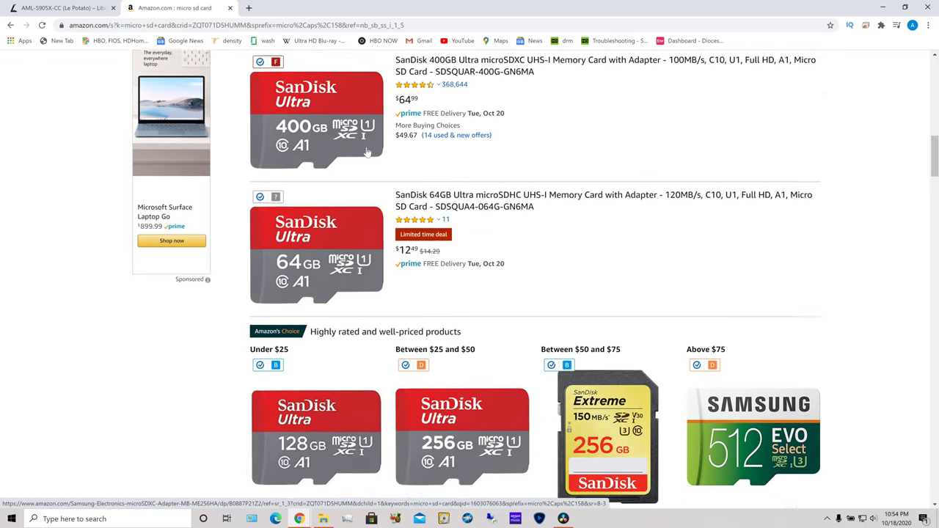
{"action": "scroll", "coordinate": [635, 203], "scroll_direction": "up", "scroll_amount": 5}
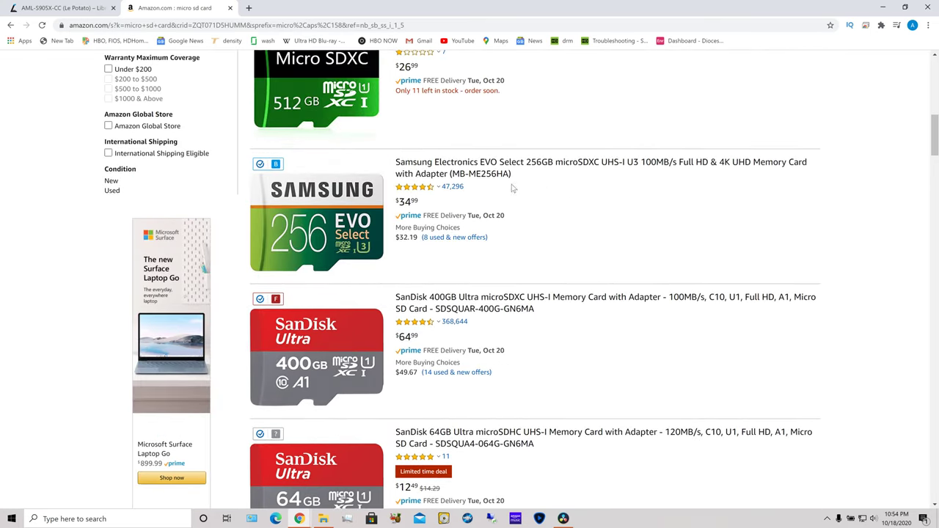
{"action": "left_click", "coordinate": [557, 165]}
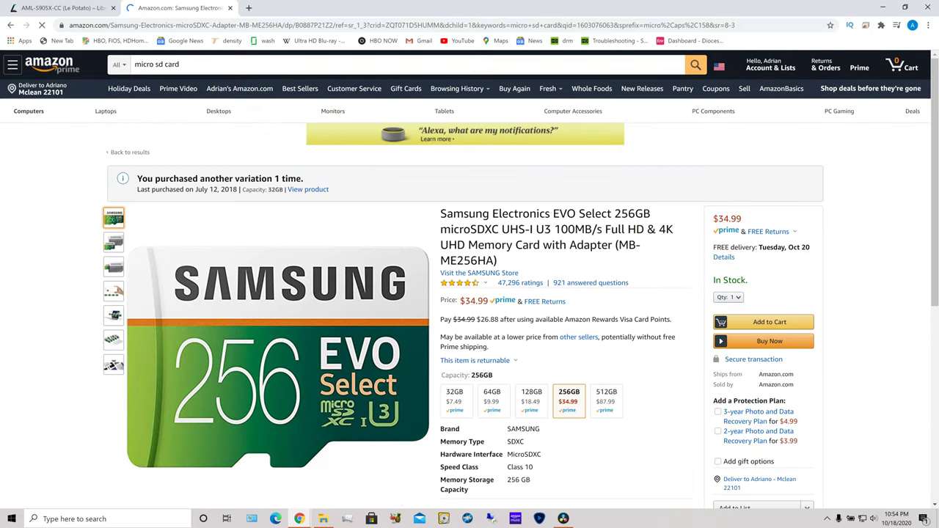
{"action": "left_click", "coordinate": [454, 400]}
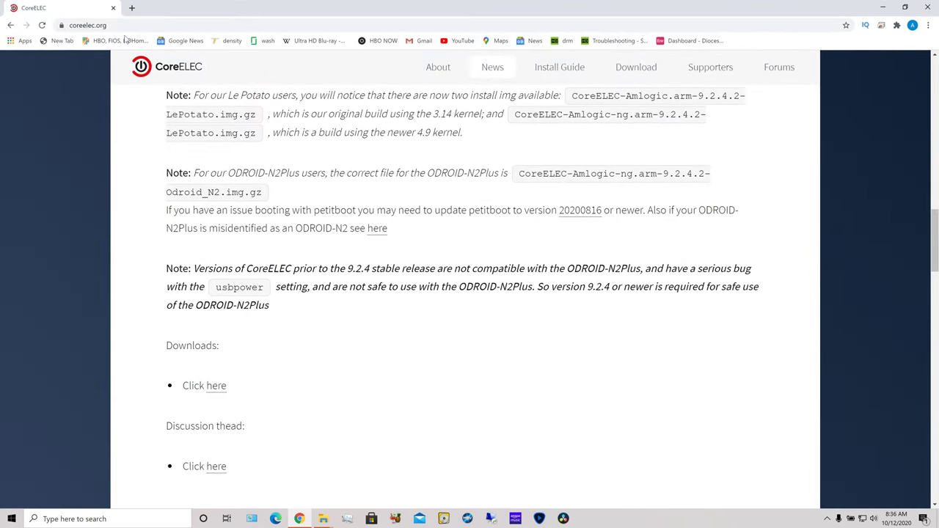
- Go to the download section of coreelec.org and show all download options for the 9.2.4.2 (Stable) version
{"action": "left_click", "coordinate": [87, 25]}
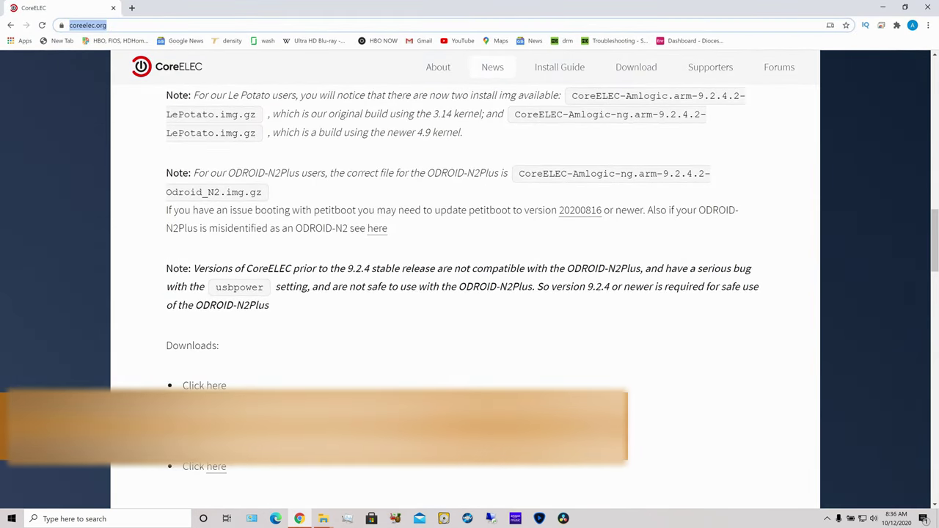
{"action": "scroll", "coordinate": [858, 171], "scroll_direction": "up", "scroll_amount": 8}
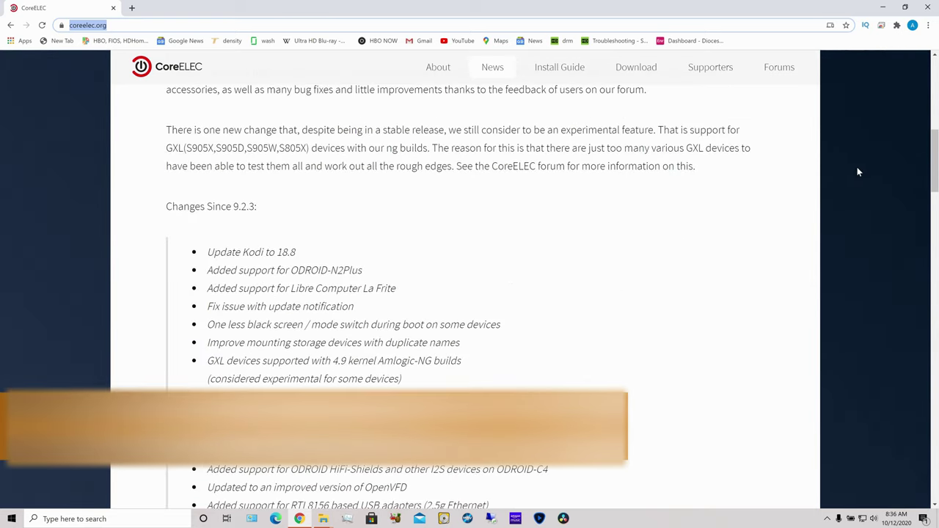
{"action": "left_click_drag", "start_coordinate": [934, 184], "coordinate": [930, 114]}
{"action": "left_click", "coordinate": [609, 85]}
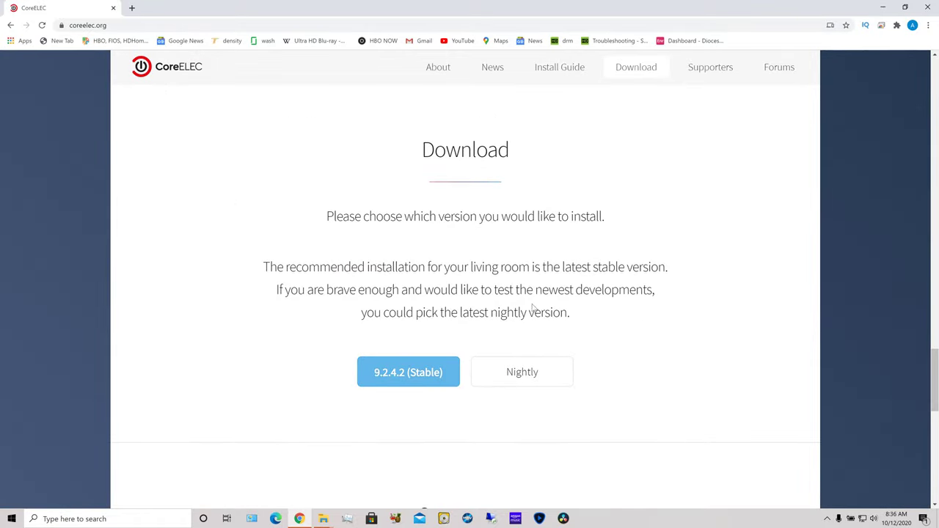
{"action": "left_click", "coordinate": [430, 371]}
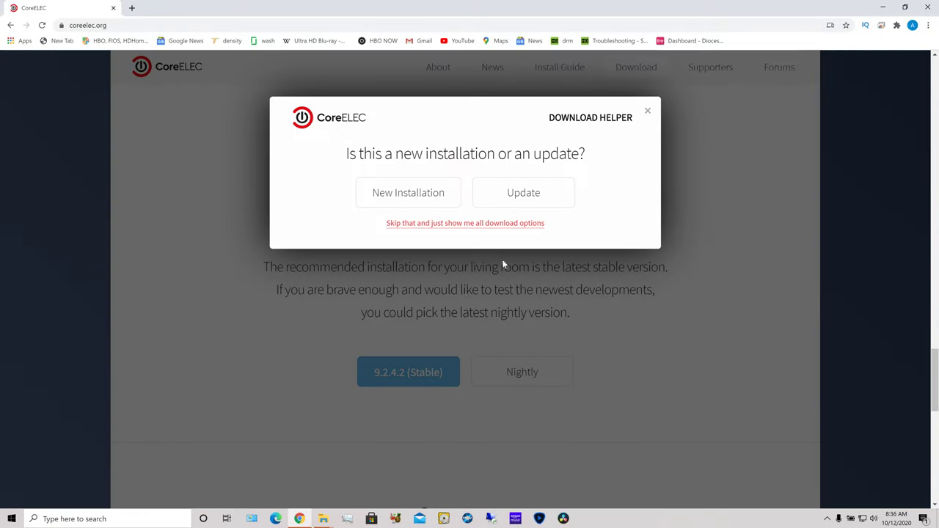
{"action": "left_click", "coordinate": [443, 224]}
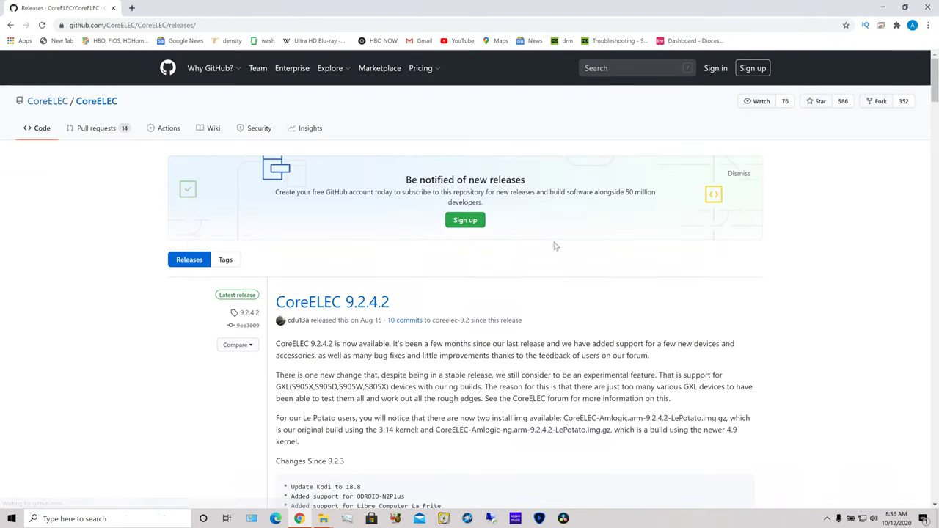
- Examine the CoreELEC 9.2.4.2 release notes and assets on GitHub for the two LePotato install images
{"action": "scroll", "coordinate": [557, 246], "scroll_direction": "down", "scroll_amount": 10}
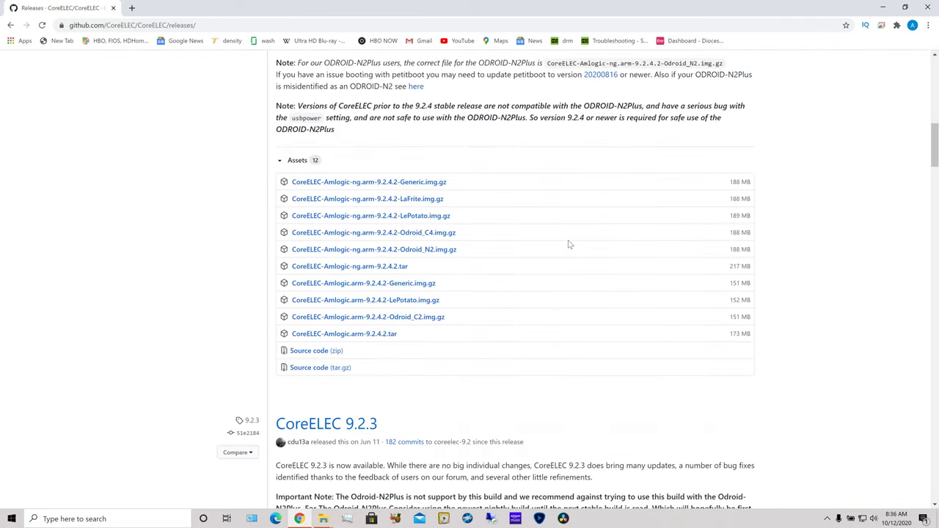
{"action": "scroll", "coordinate": [811, 278], "scroll_direction": "up", "scroll_amount": 3}
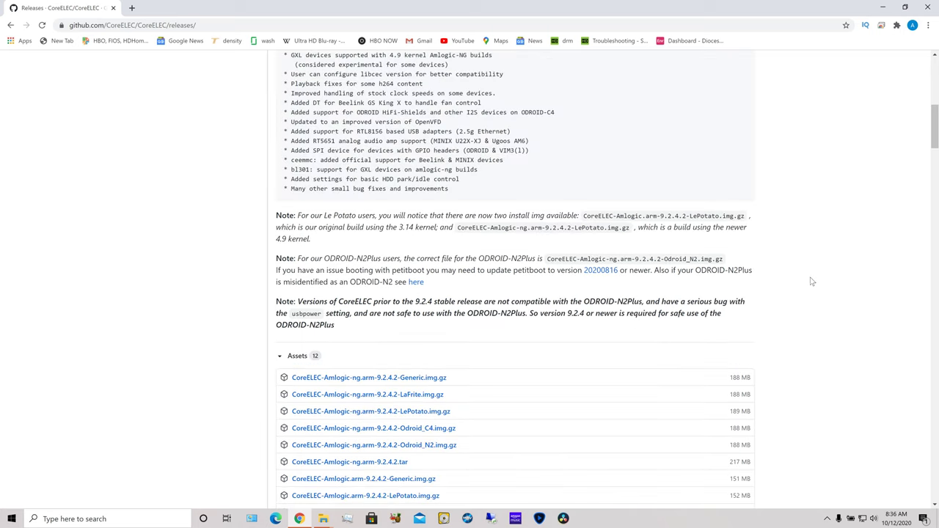
{"action": "scroll", "coordinate": [811, 281], "scroll_direction": "up", "scroll_amount": 1}
{"action": "scroll", "coordinate": [812, 282], "scroll_direction": "down", "scroll_amount": 2}
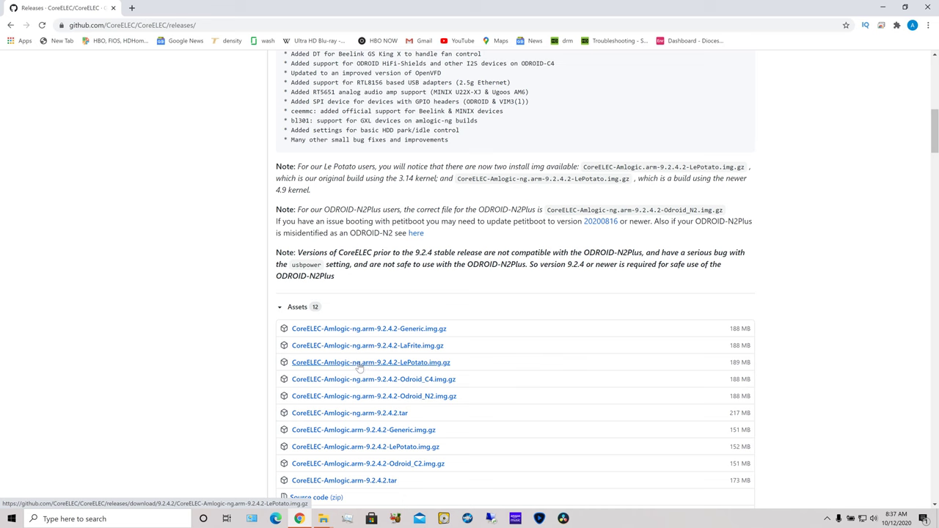
{"action": "scroll", "coordinate": [471, 336], "scroll_direction": "up", "scroll_amount": 1}
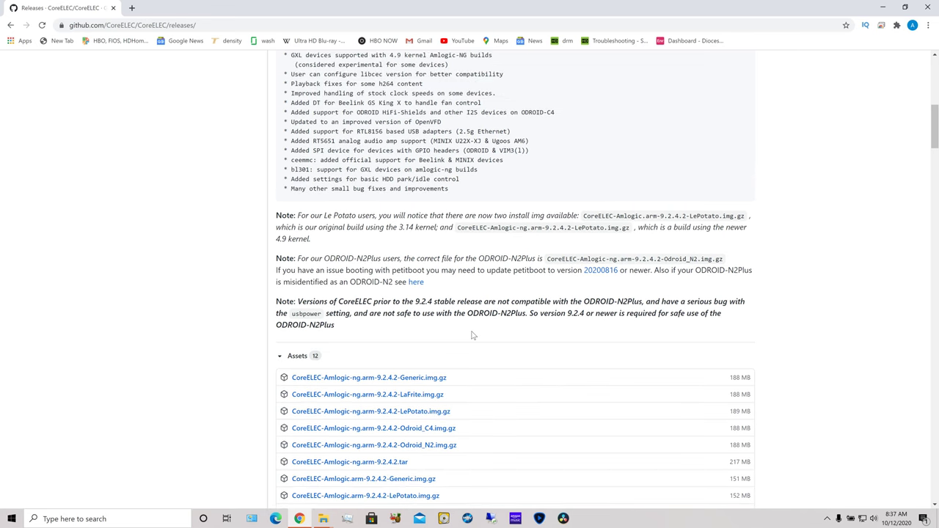
{"action": "scroll", "coordinate": [484, 331], "scroll_direction": "up", "scroll_amount": 5}
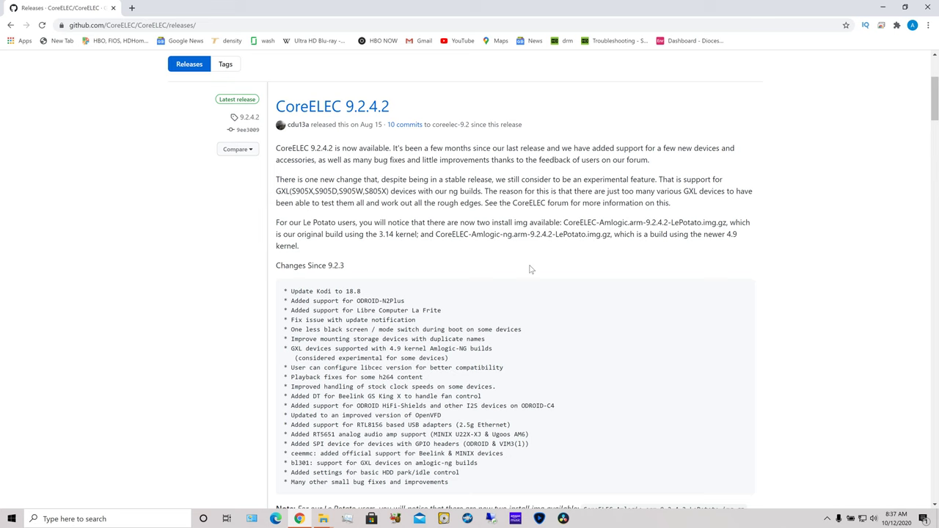
{"action": "scroll", "coordinate": [626, 309], "scroll_direction": "down", "scroll_amount": 3}
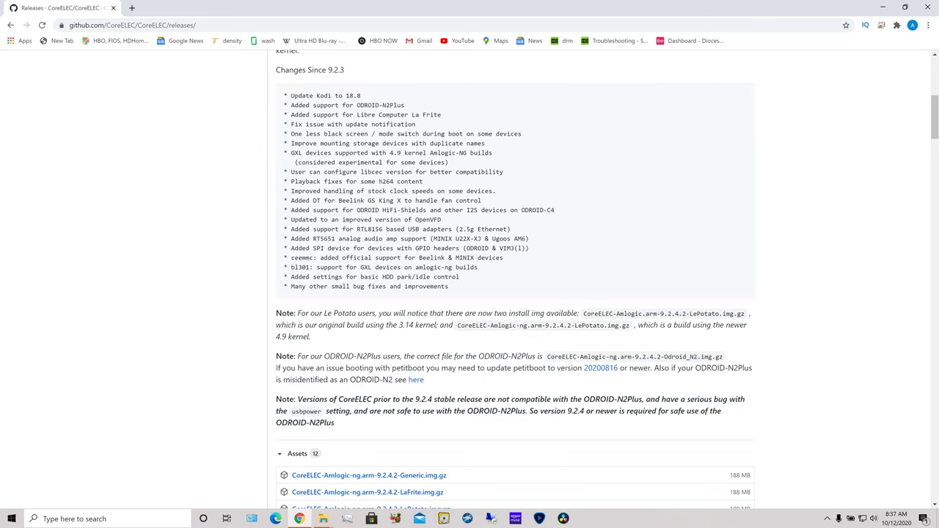
{"action": "scroll", "coordinate": [626, 309], "scroll_direction": "down", "scroll_amount": 1}
{"action": "scroll", "coordinate": [514, 294], "scroll_direction": "down", "scroll_amount": 1}
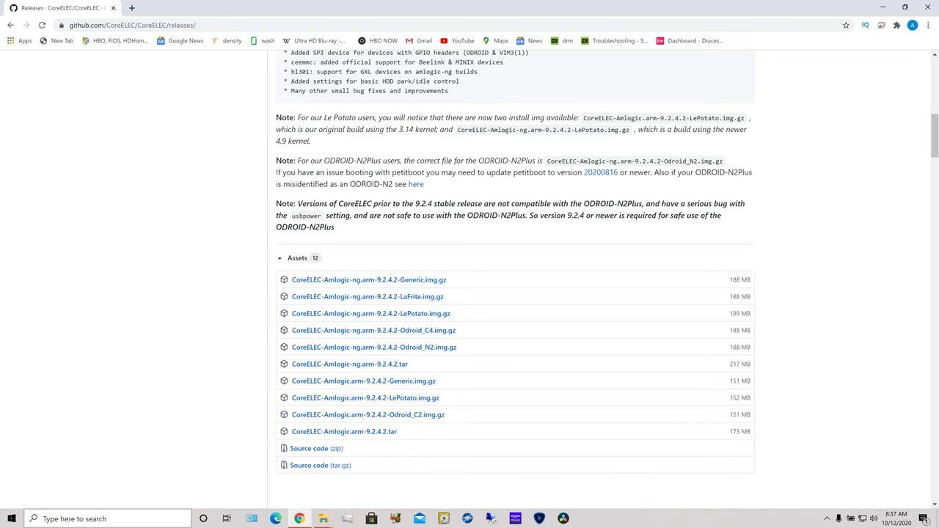
- Search Windows for "rufus" and launch the Rufus application
{"action": "key", "text": "super+s"}
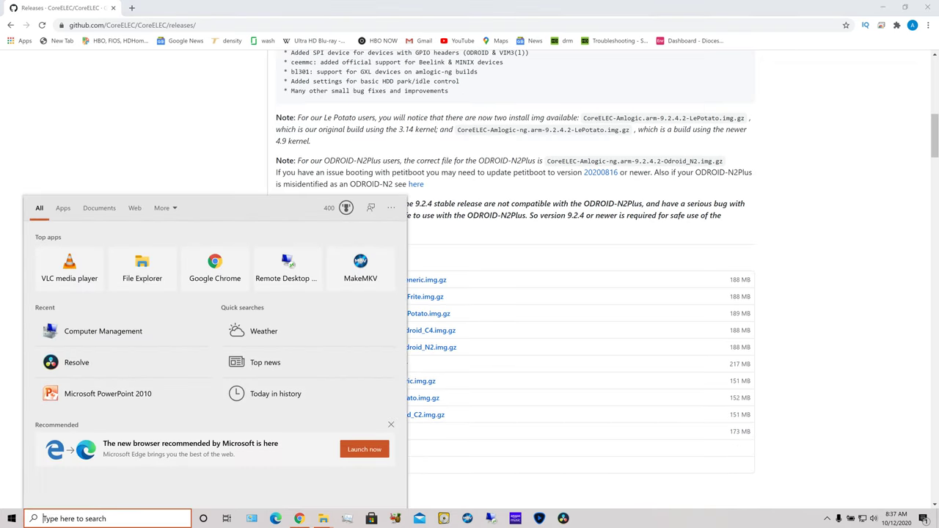
{"action": "type", "text": "r"}
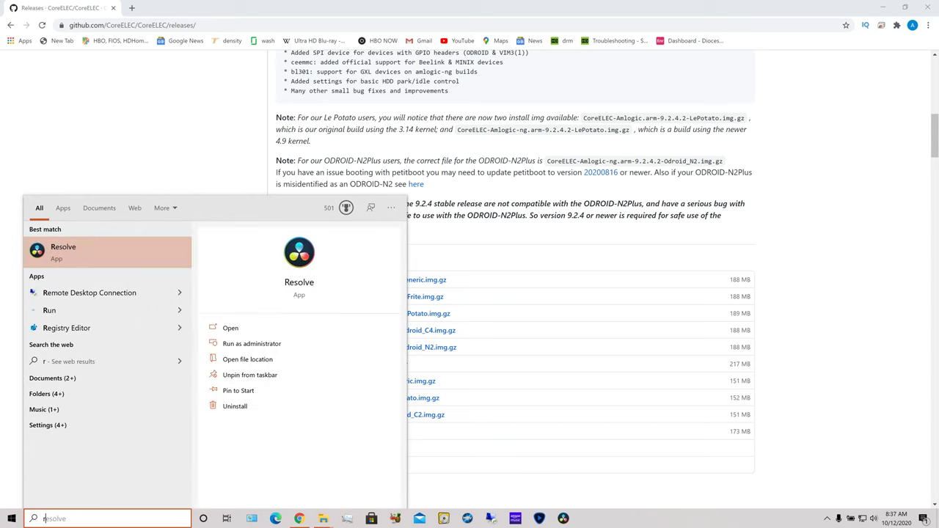
{"action": "type", "text": "ufus"}
{"action": "key", "text": "Return"}
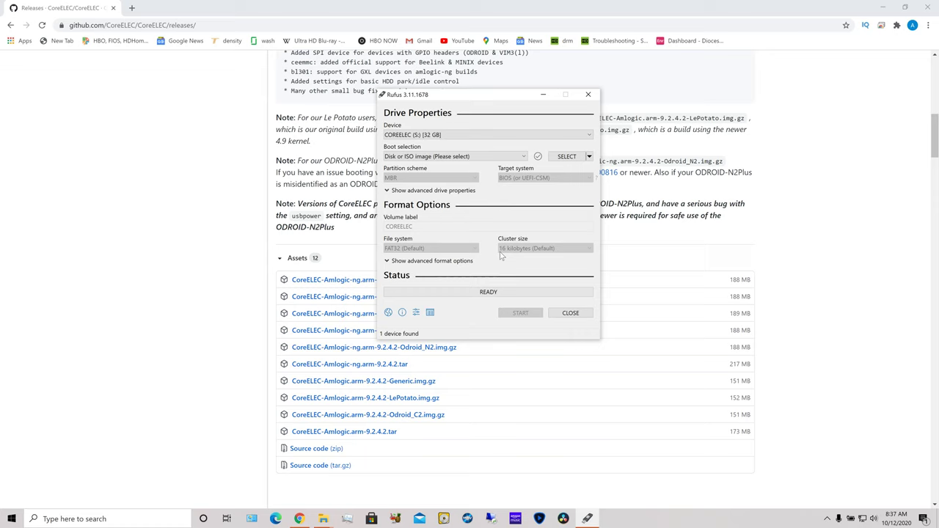
{"action": "left_click", "coordinate": [132, 8]}
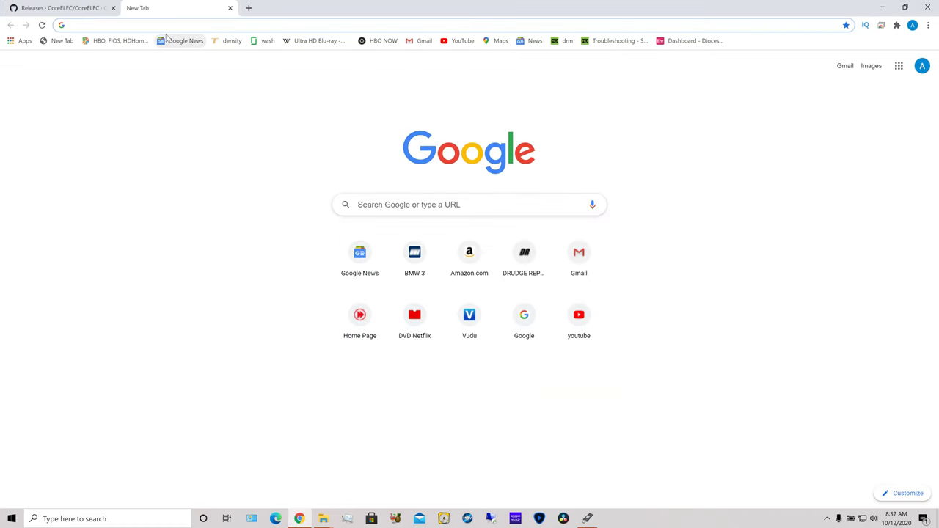
{"action": "left_click", "coordinate": [413, 204]}
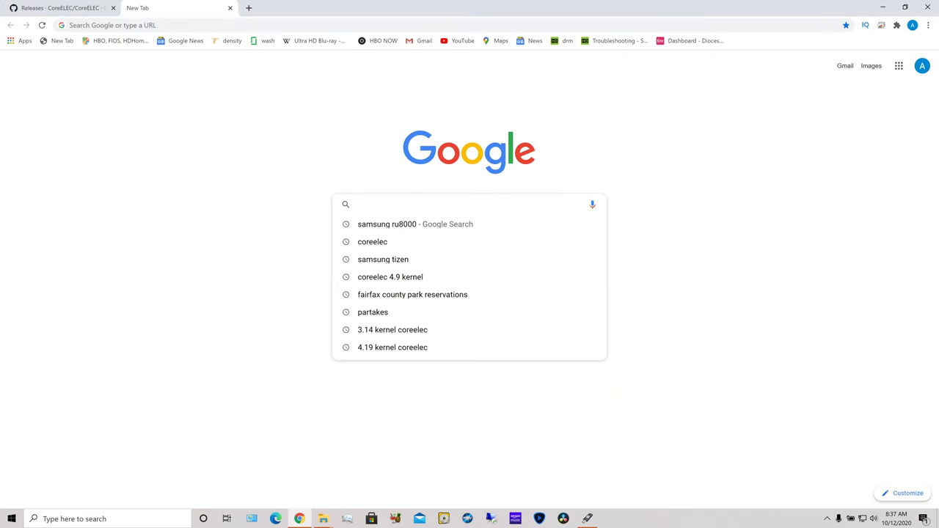
{"action": "left_click", "coordinate": [63, 10]}
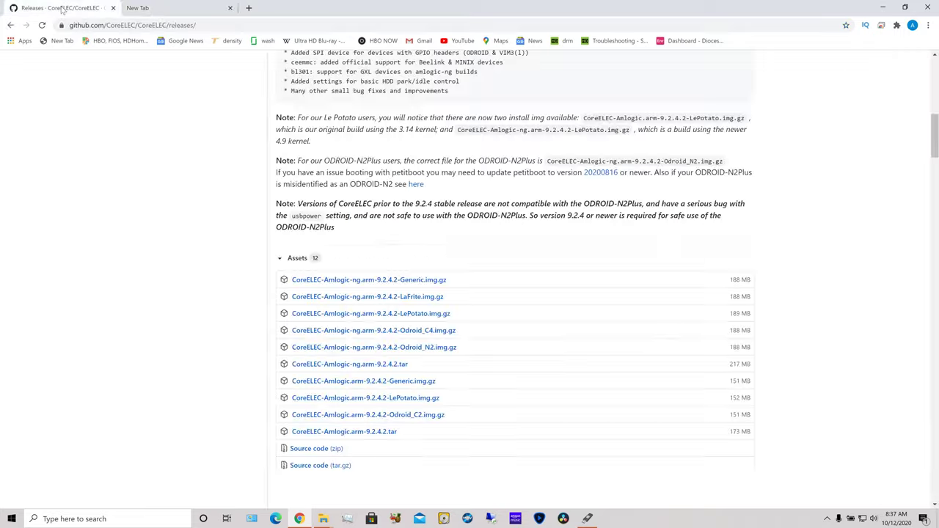
- Return to coreelec.org and open the Rufus website from the SD card preparation section of the install guide
{"action": "left_click", "coordinate": [10, 25]}
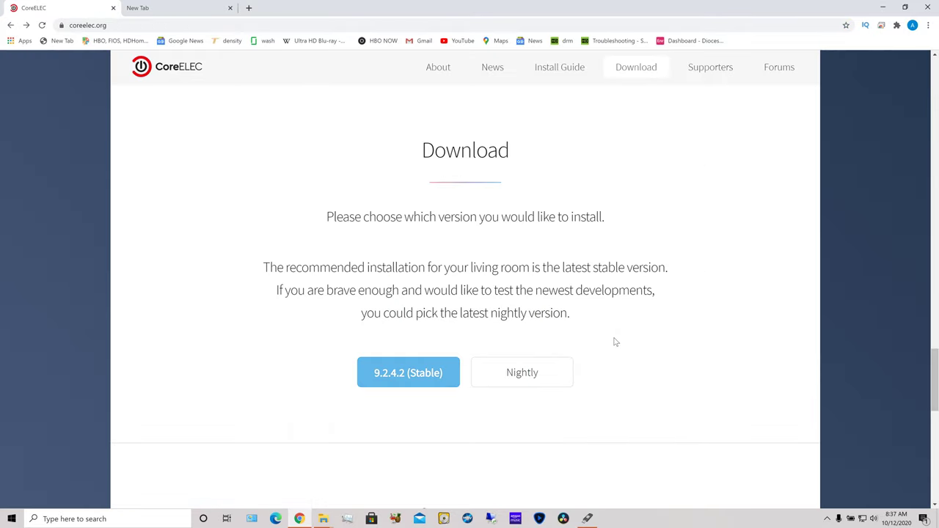
{"action": "scroll", "coordinate": [597, 346], "scroll_direction": "down", "scroll_amount": 9}
{"action": "scroll", "coordinate": [591, 331], "scroll_direction": "up", "scroll_amount": 9}
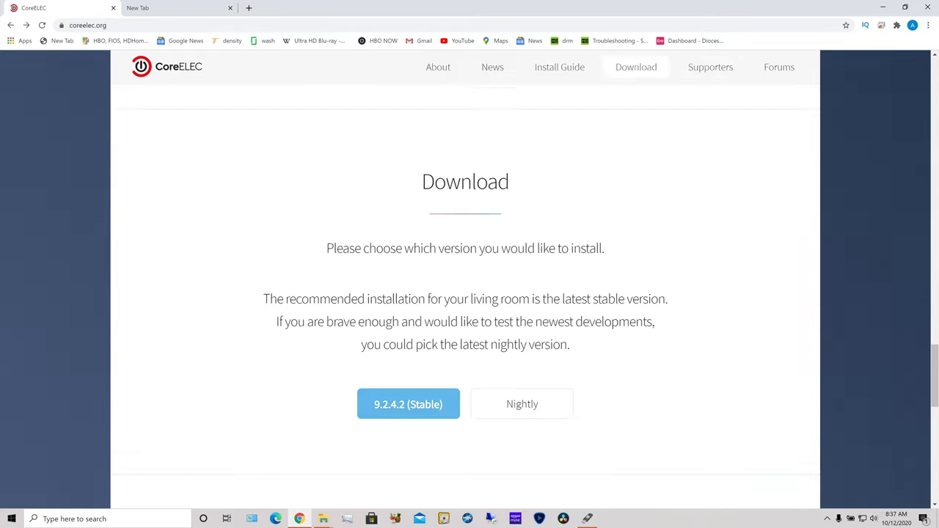
{"action": "scroll", "coordinate": [580, 308], "scroll_direction": "up", "scroll_amount": 10}
{"action": "scroll", "coordinate": [580, 308], "scroll_direction": "down", "scroll_amount": 7}
{"action": "scroll", "coordinate": [568, 292], "scroll_direction": "up", "scroll_amount": 1}
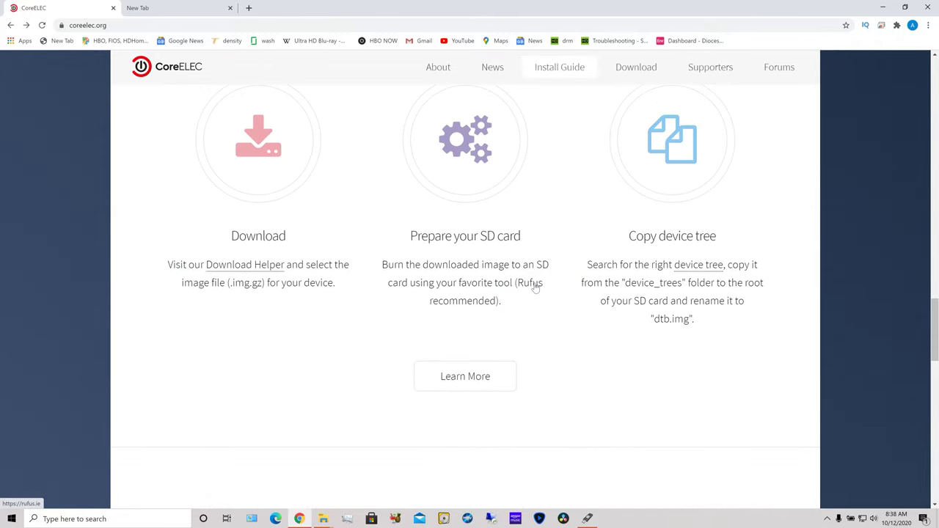
{"action": "left_click", "coordinate": [535, 288]}
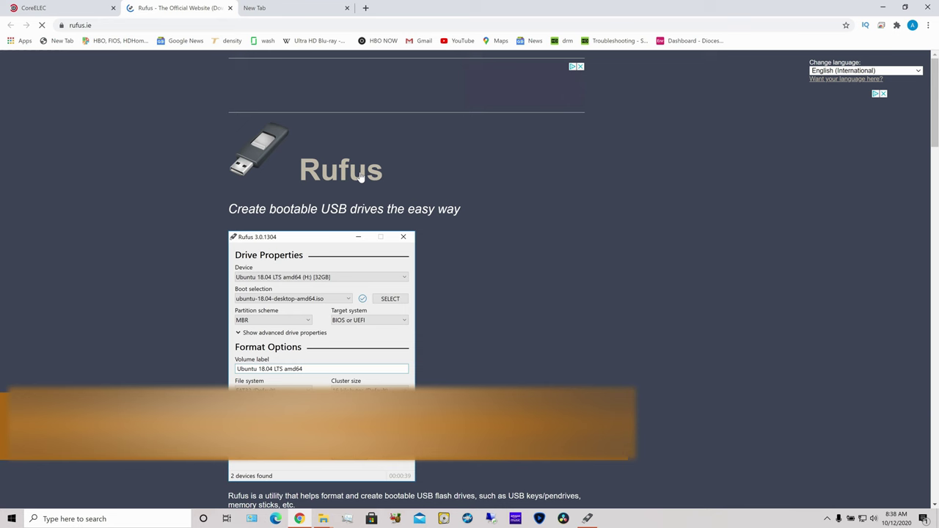
- Switch to Rufus and load CoreELEC-Amlogic-ng.arm-9.2.4.2-LePotato.img.gz from Downloads as the boot image
{"action": "left_click", "coordinate": [881, 8]}
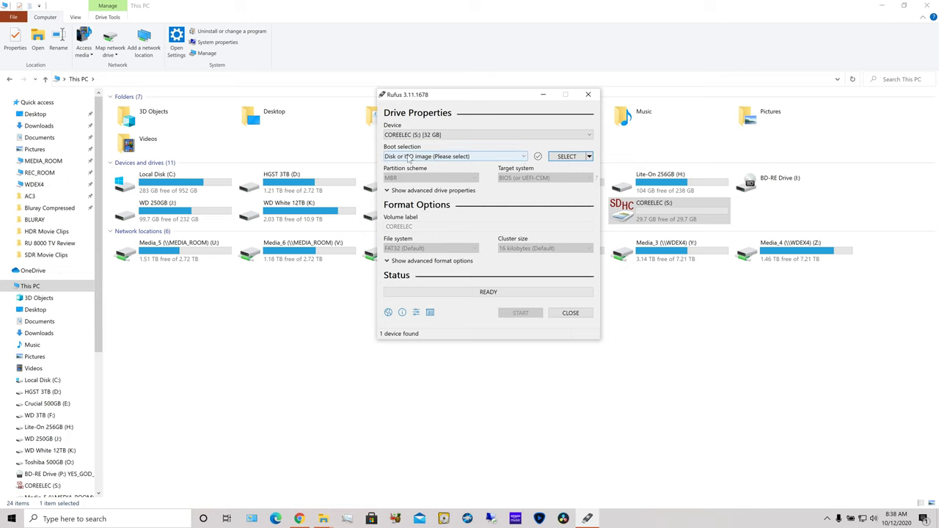
{"action": "left_click", "coordinate": [576, 159]}
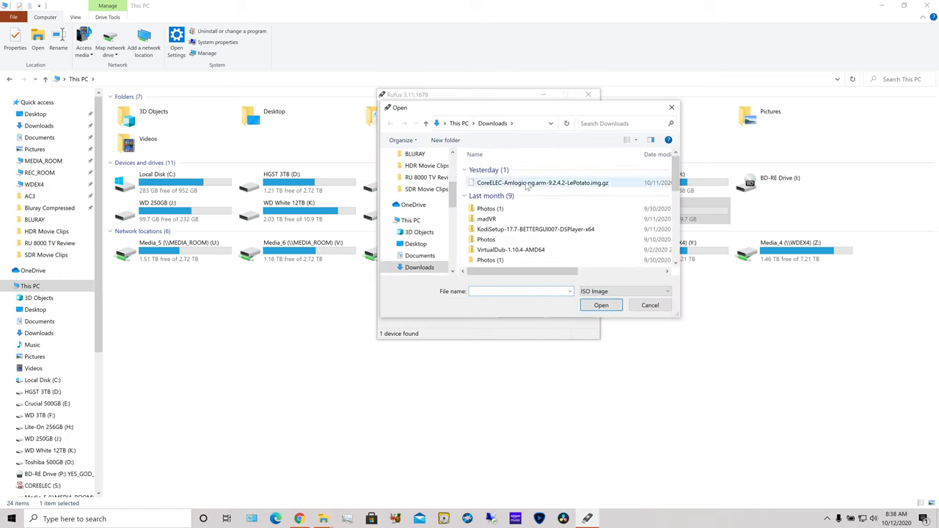
{"action": "left_click", "coordinate": [544, 185]}
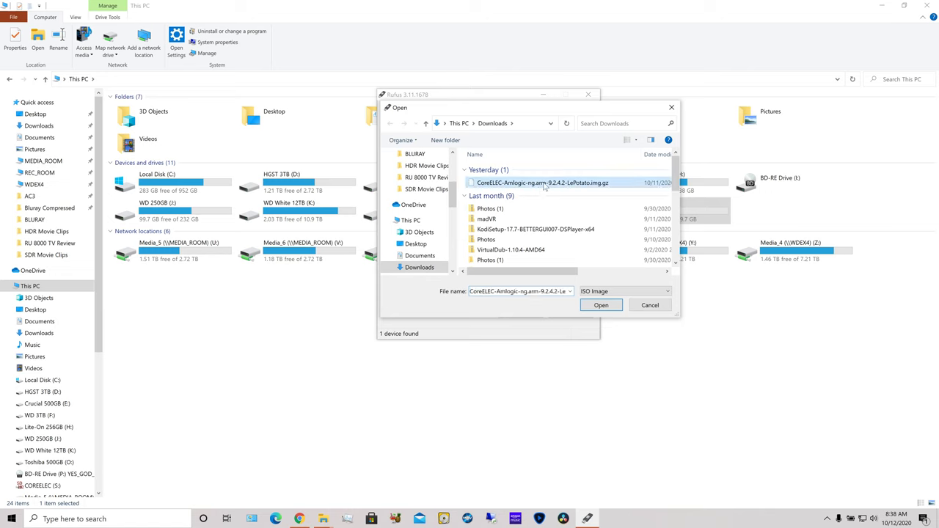
{"action": "left_click", "coordinate": [605, 308]}
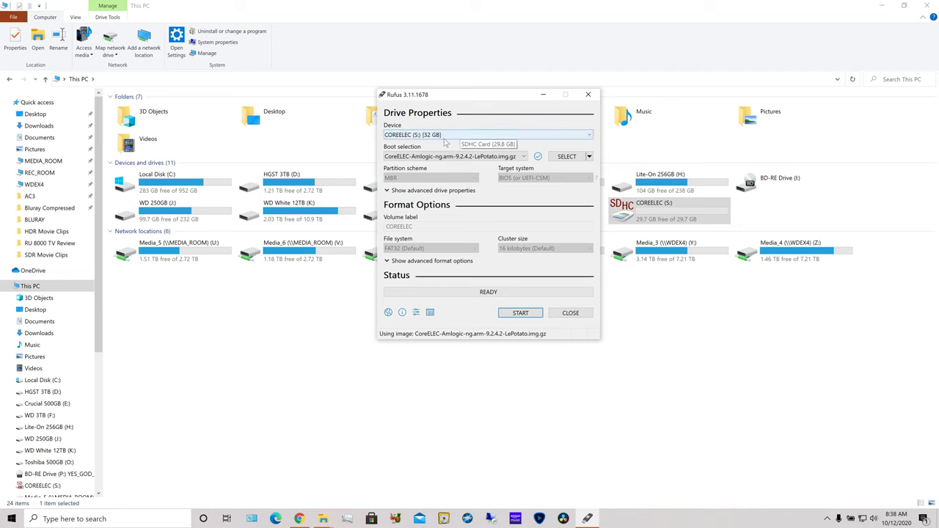
- Write the image to the 32 GB COREELEC (S:) card, accepting the data erasure, and close Rufus
{"action": "left_click", "coordinate": [537, 315]}
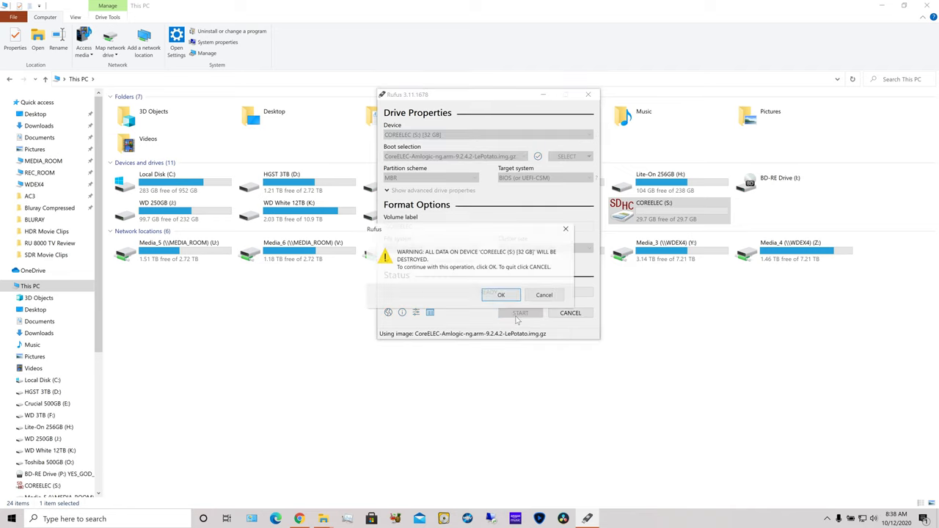
{"action": "left_click", "coordinate": [499, 295]}
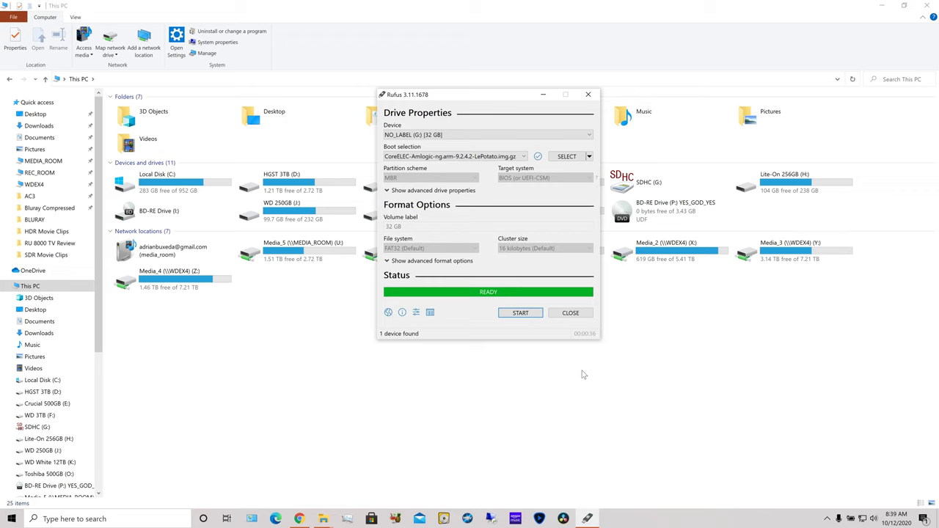
{"action": "left_click", "coordinate": [574, 315]}
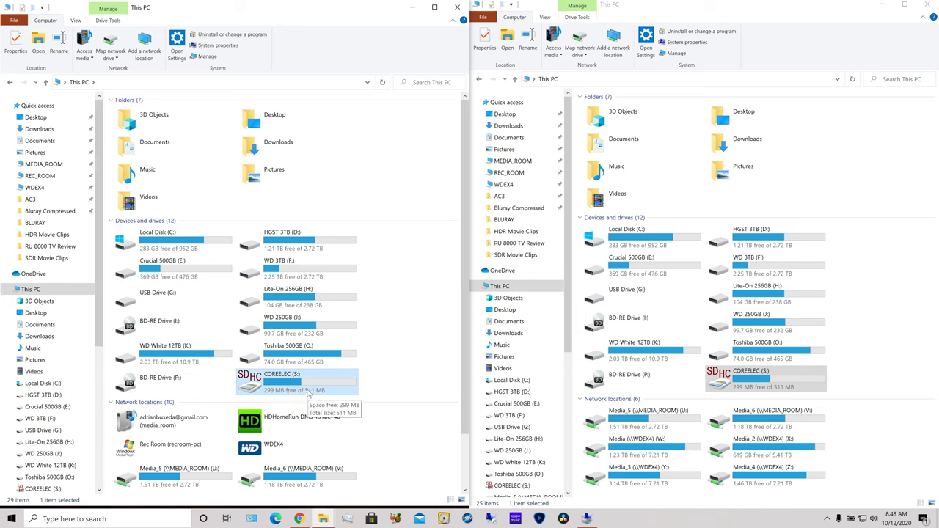
- Move gxl_p212_2g_lepotato.dtb from the device_trees folder to the root of the COREELEC (S:) card, using both File Explorer windows
{"action": "double_click", "coordinate": [306, 389]}
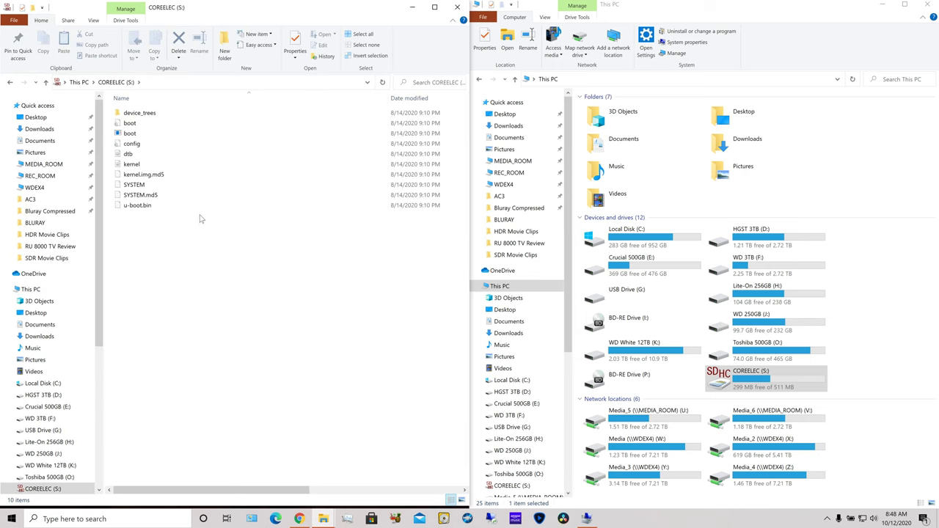
{"action": "double_click", "coordinate": [139, 113]}
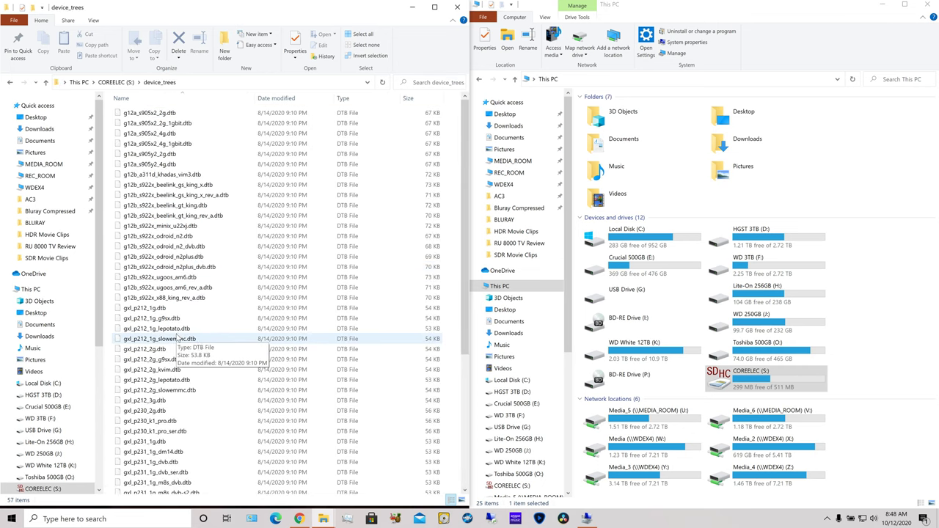
{"action": "left_click", "coordinate": [177, 381]}
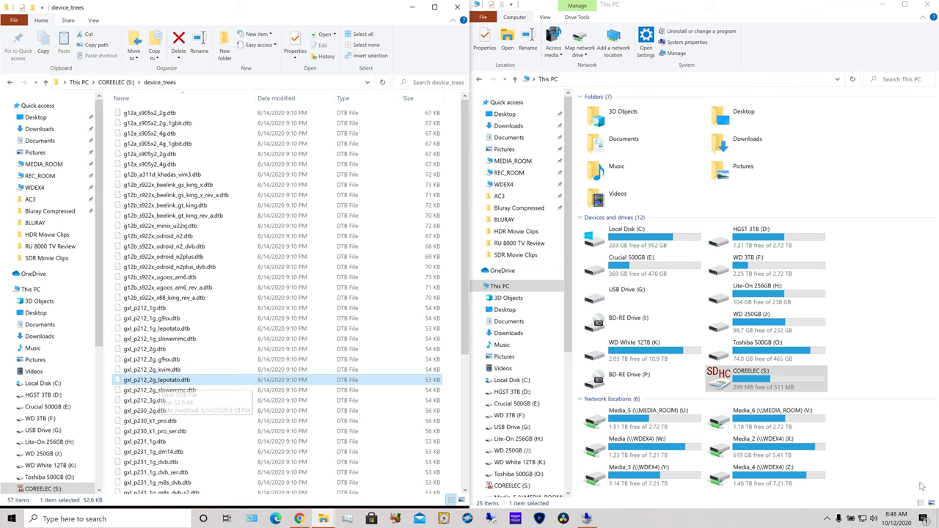
{"action": "double_click", "coordinate": [766, 381]}
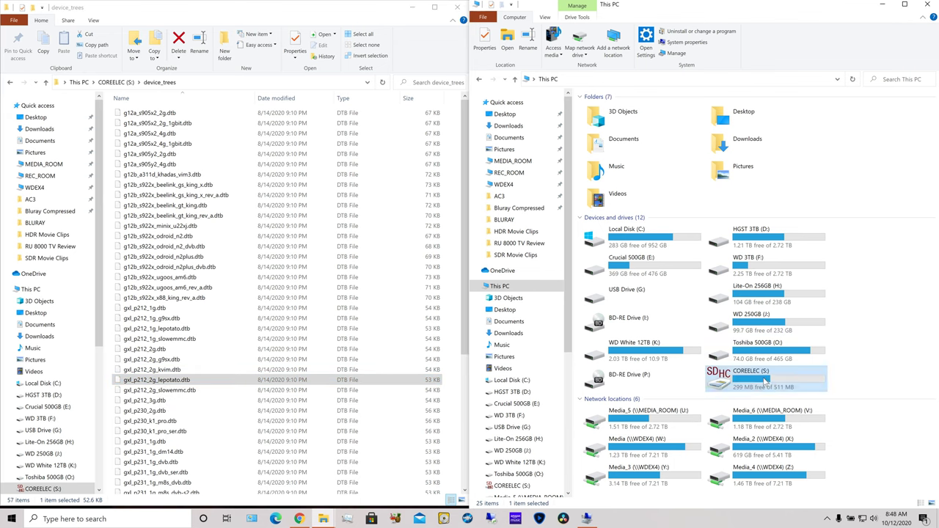
{"action": "left_click", "coordinate": [148, 381]}
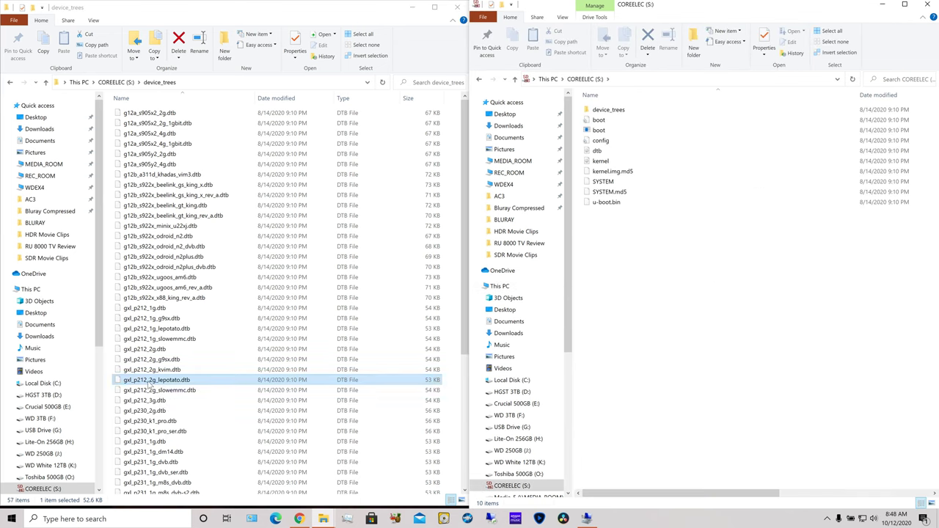
{"action": "left_click", "coordinate": [548, 78]}
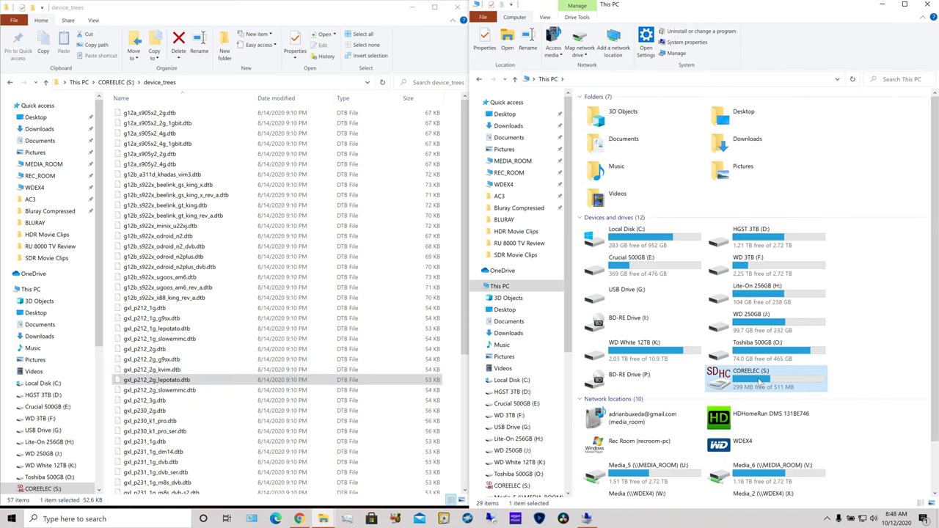
{"action": "double_click", "coordinate": [752, 382]}
{"action": "left_click", "coordinate": [159, 380]}
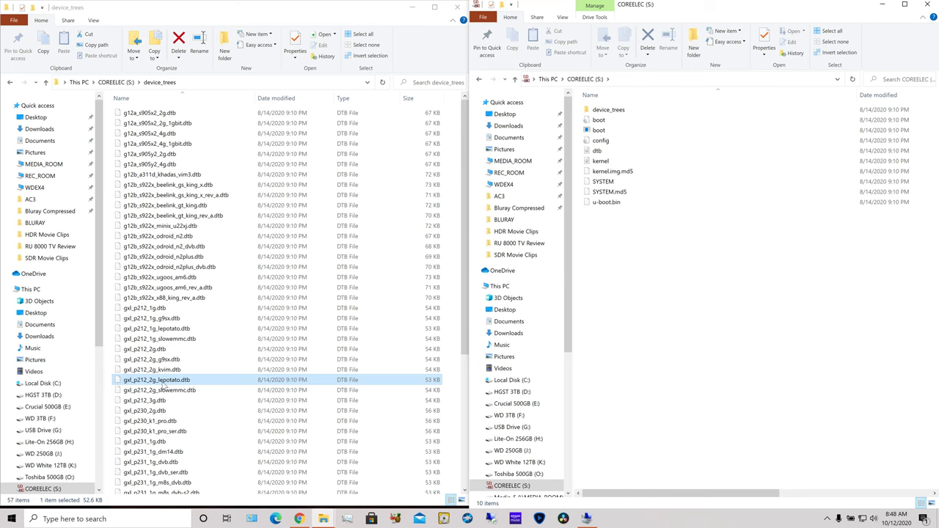
{"action": "left_click_drag", "start_coordinate": [162, 385], "coordinate": [763, 391]}
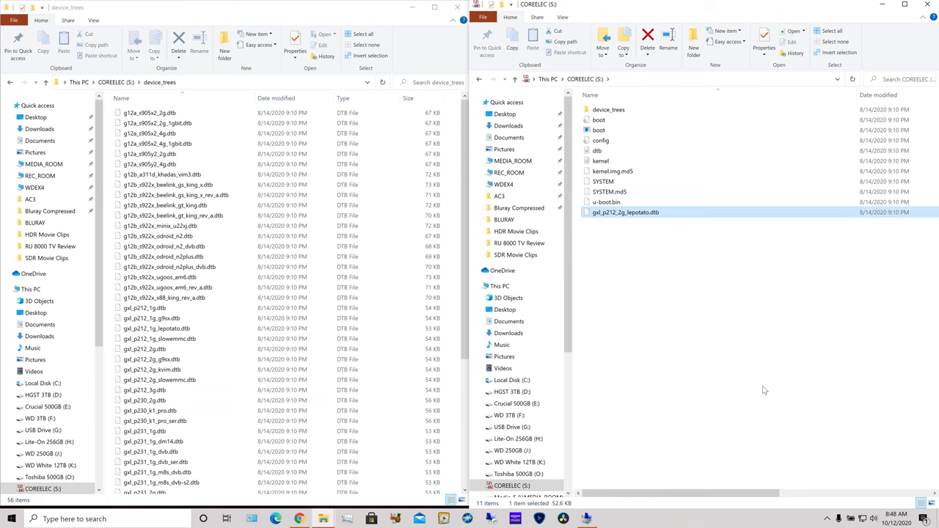
- Try to rename gxl_p212_2g_lepotato.dtb in the card's root to dtb.img, declining the alternative name dtb (2).img
{"action": "left_click", "coordinate": [652, 214]}
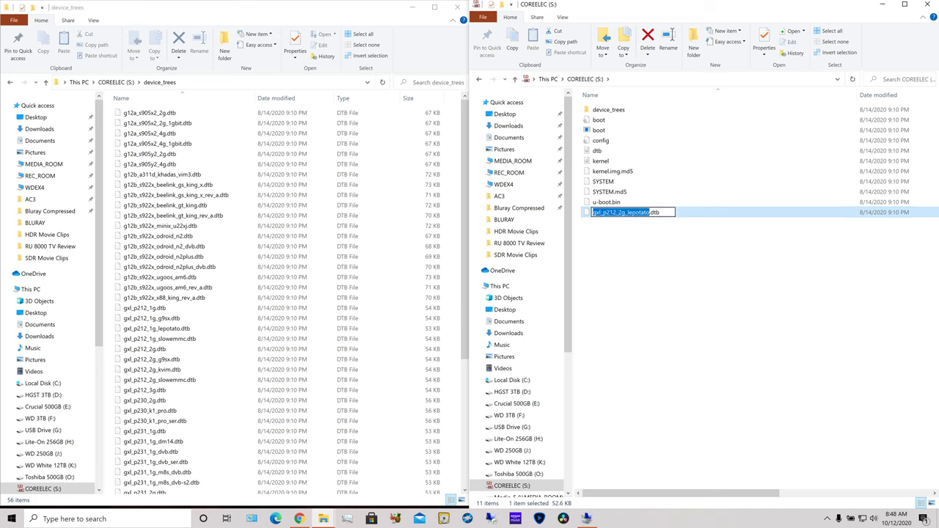
{"action": "key", "text": "ctrl+a"}
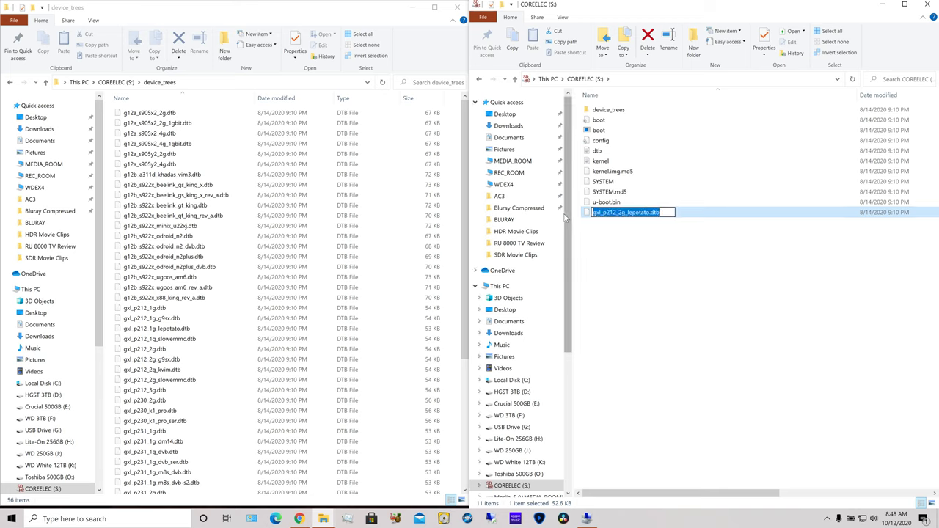
{"action": "type", "text": "dtb.img"}
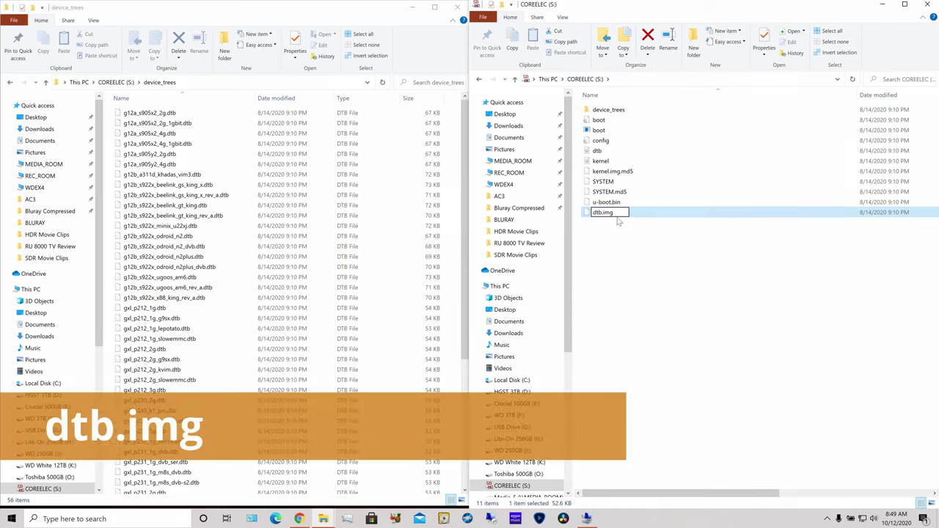
{"action": "key", "text": "Return"}
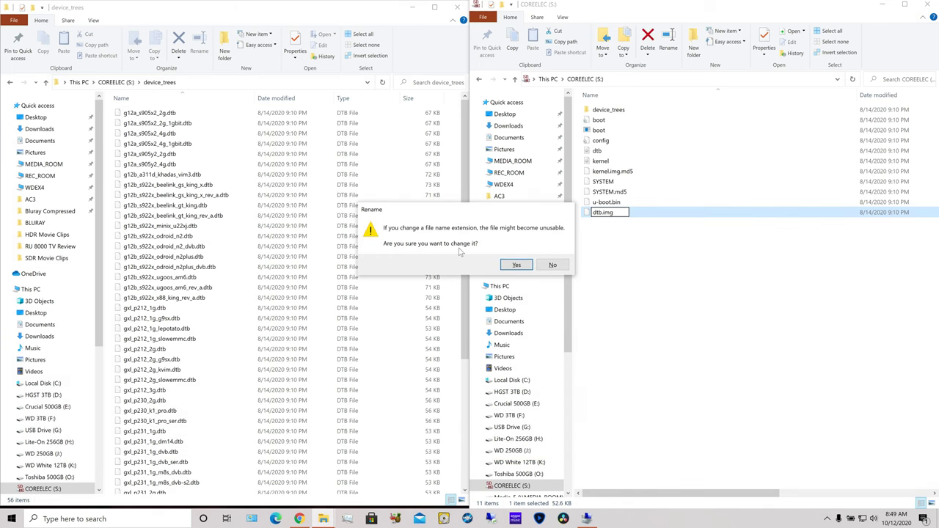
{"action": "left_click", "coordinate": [516, 265]}
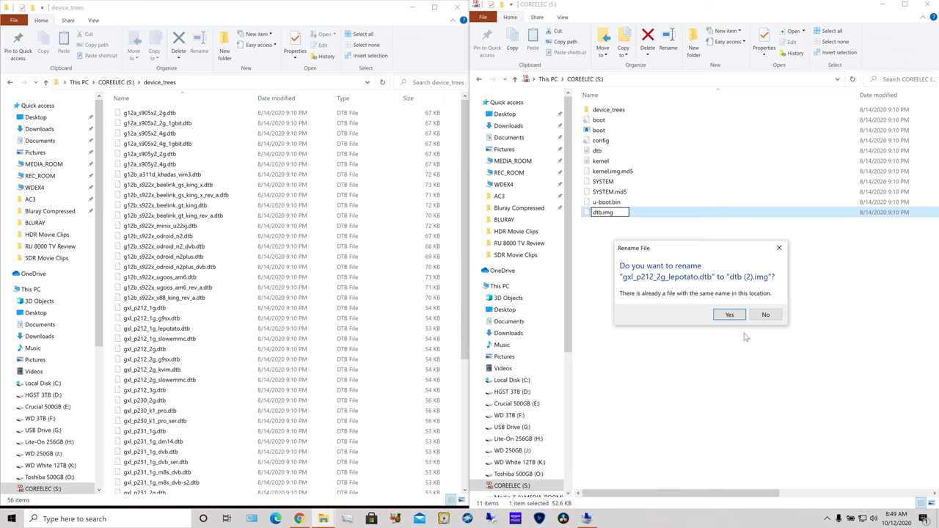
{"action": "left_click", "coordinate": [770, 318]}
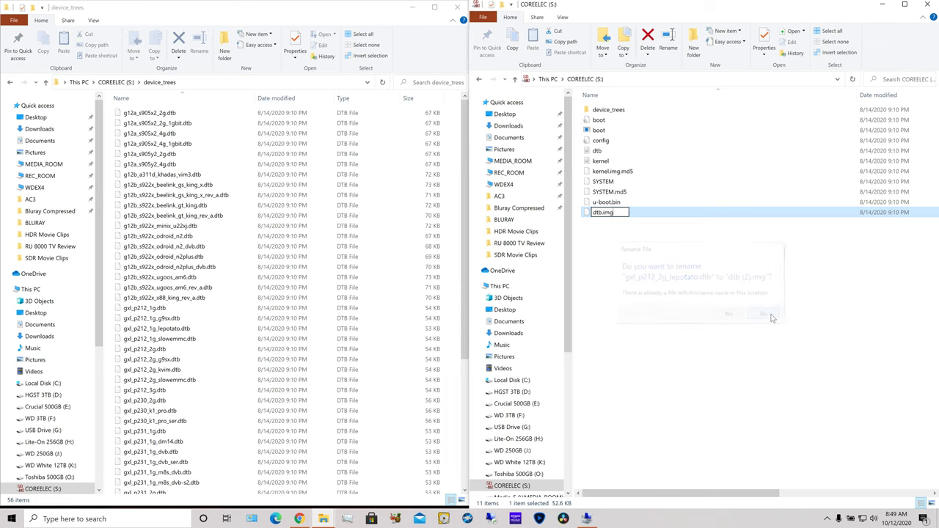
- Permanently delete the existing dtb disc image file from the root of the COREELEC (S:) card
{"action": "left_click", "coordinate": [605, 151]}
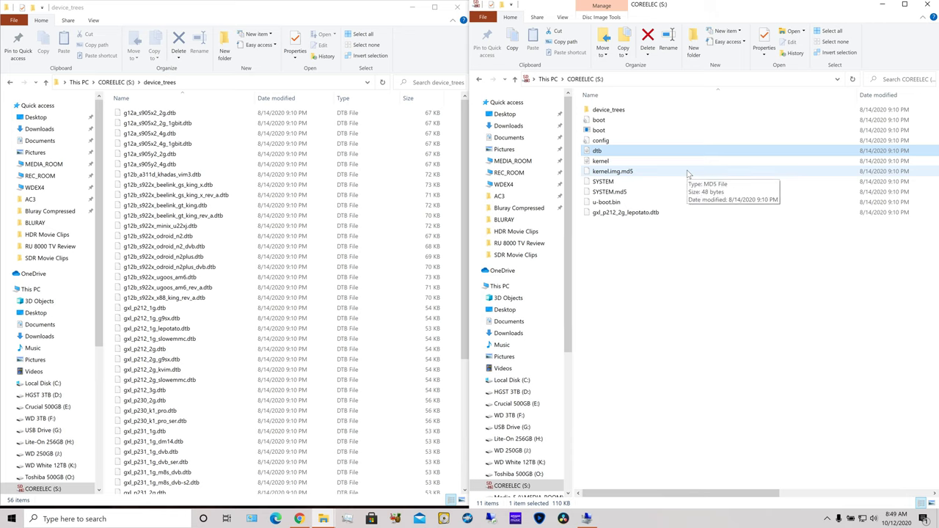
{"action": "key", "text": "Delete"}
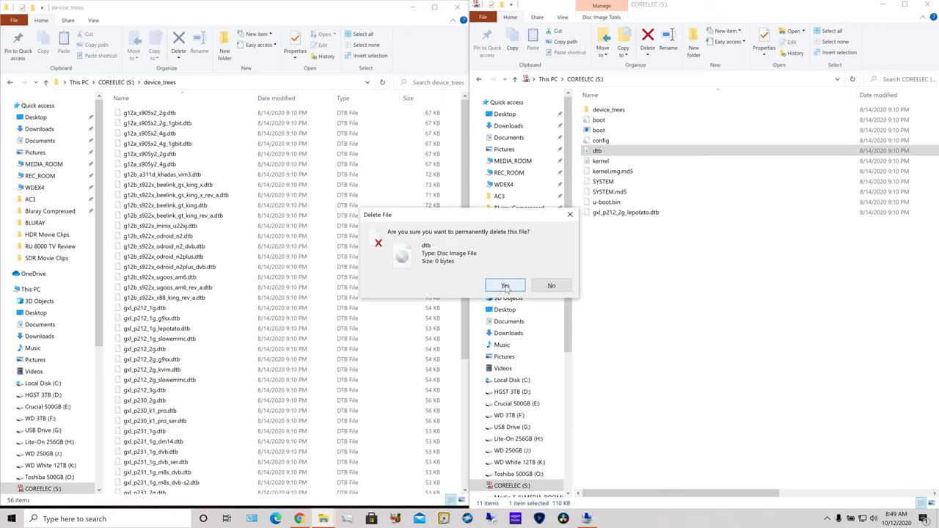
{"action": "left_click", "coordinate": [505, 286]}
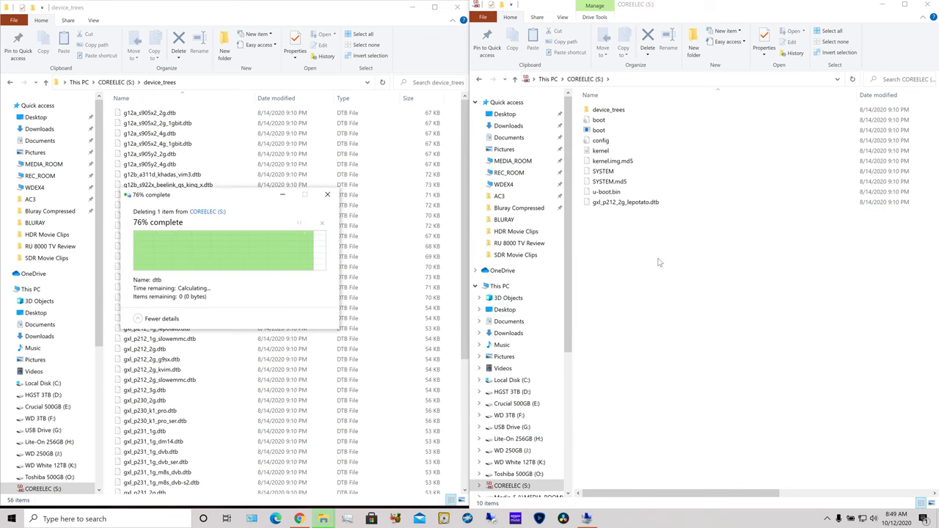
- Rename gxl_p212_2g_lepotato.dtb in the root of the COREELEC card to dtb.img, accepting the extension change
{"action": "left_click", "coordinate": [644, 206]}
{"action": "left_click", "coordinate": [632, 206]}
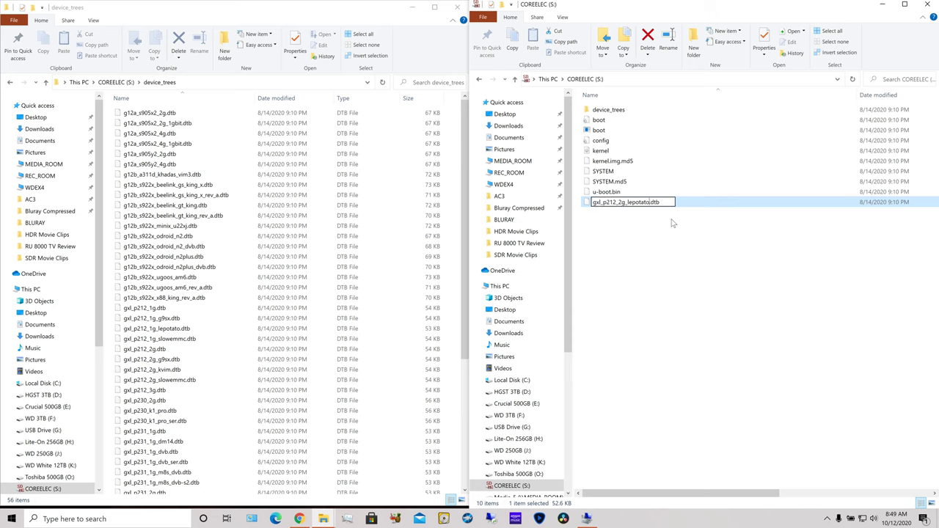
{"action": "key", "text": "ctrl+a"}
{"action": "type", "text": "dtb.img"}
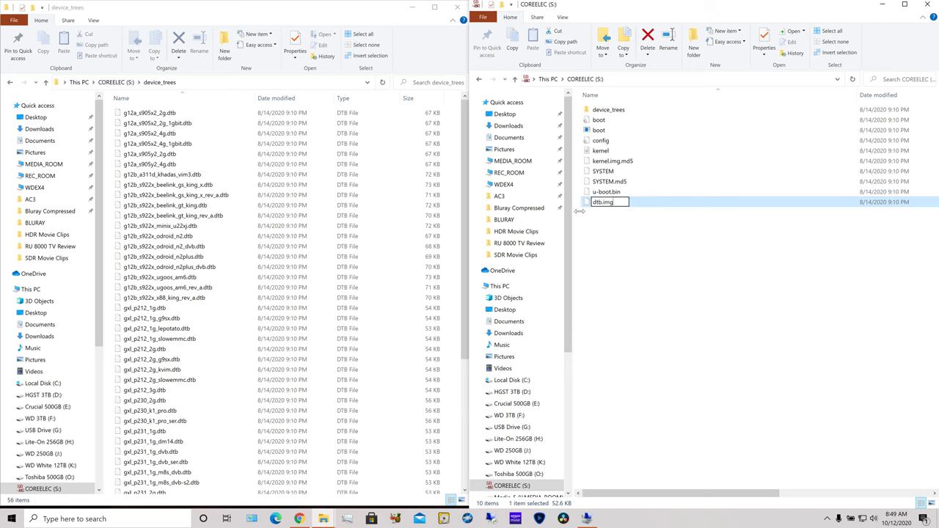
{"action": "key", "text": "Return"}
{"action": "left_click", "coordinate": [523, 262]}
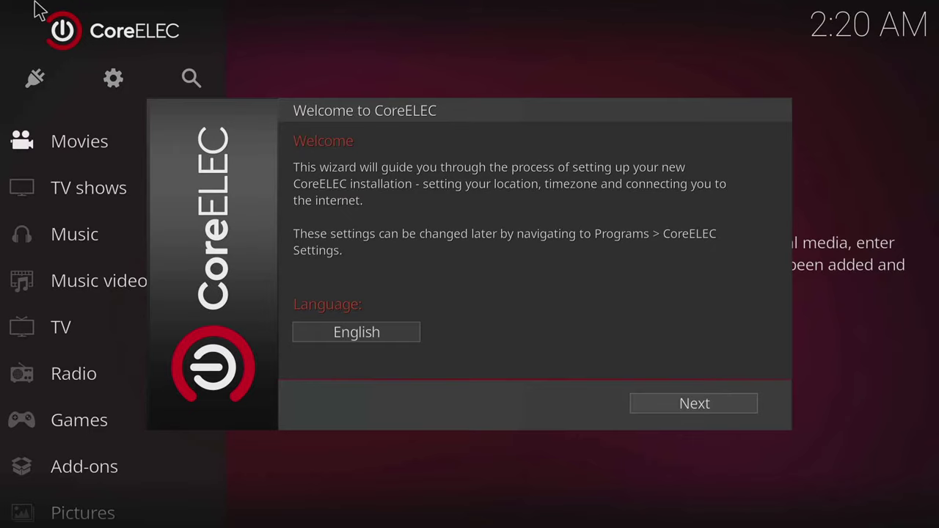
- Accept English as the language and CoreELEC as the hostname in the welcome wizard, continuing to Sharing and Remote Access
{"action": "key", "text": "Down"}
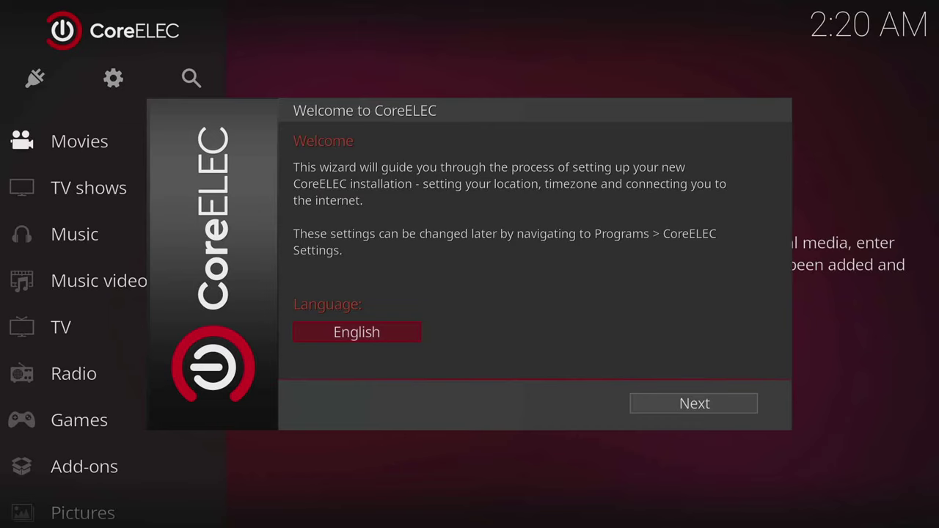
{"action": "key", "text": "Down"}
{"action": "key", "text": "Return"}
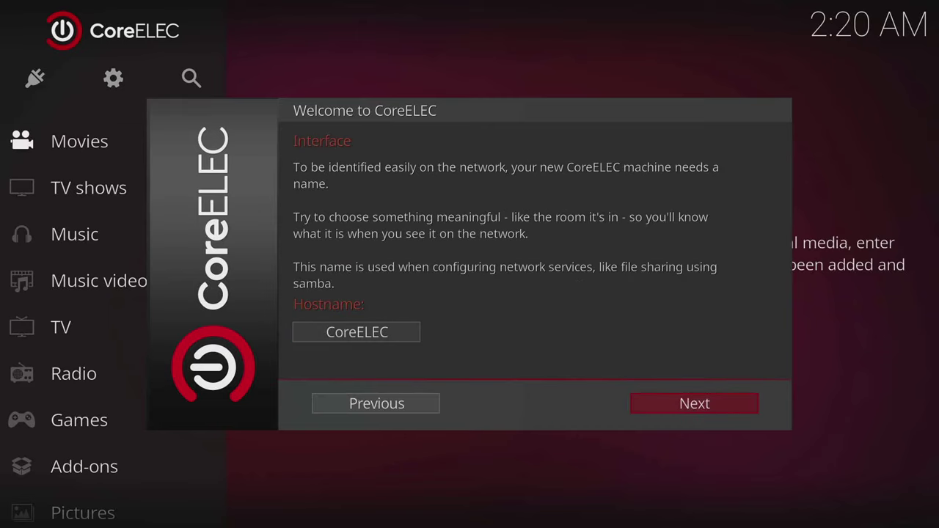
{"action": "key", "text": "Return"}
{"action": "key", "text": "Return"}
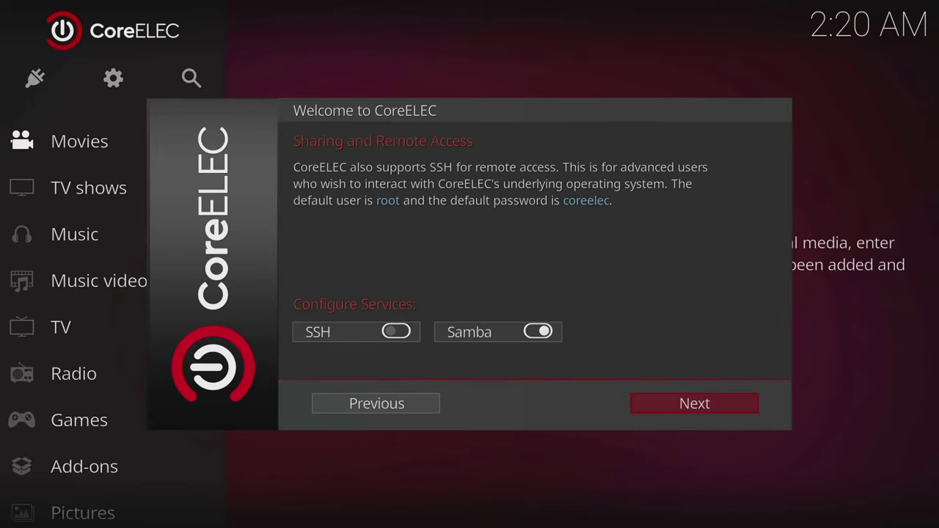
- Keep SSH off and Samba on in the wizard's service settings, rechecking that page once, and finish the wizard
{"action": "key", "text": "Return"}
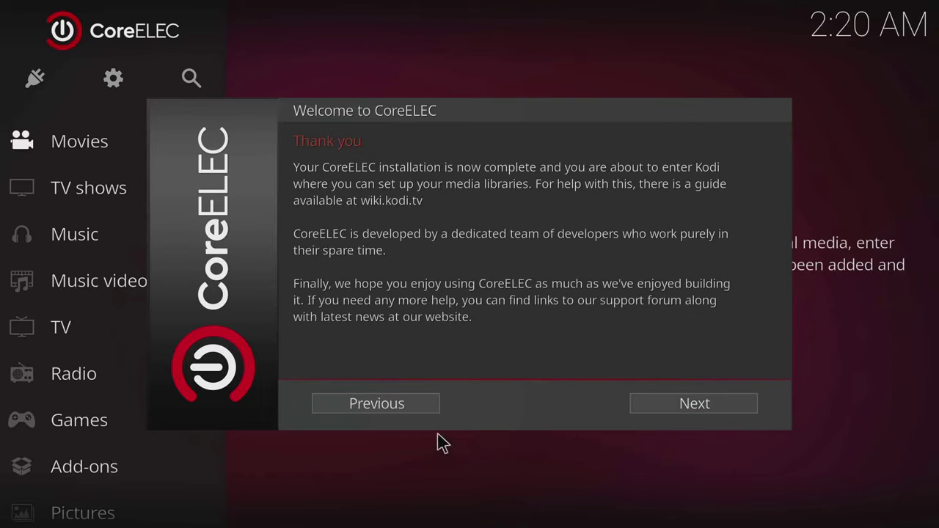
{"action": "left_click", "coordinate": [400, 408]}
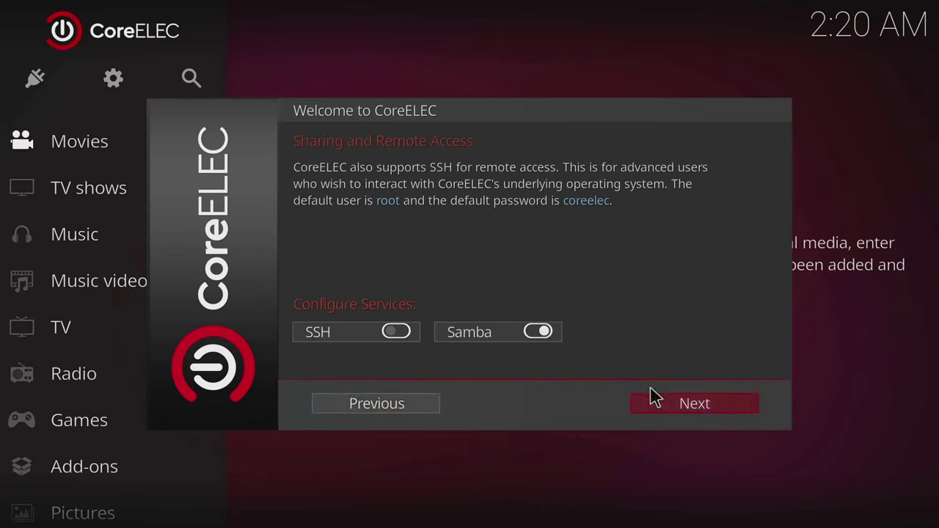
{"action": "left_click", "coordinate": [674, 412]}
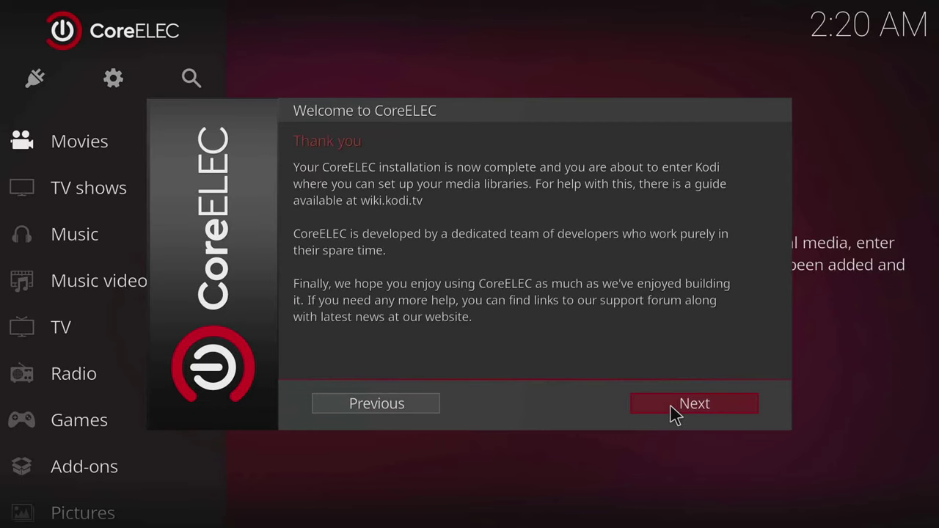
{"action": "left_click", "coordinate": [674, 413]}
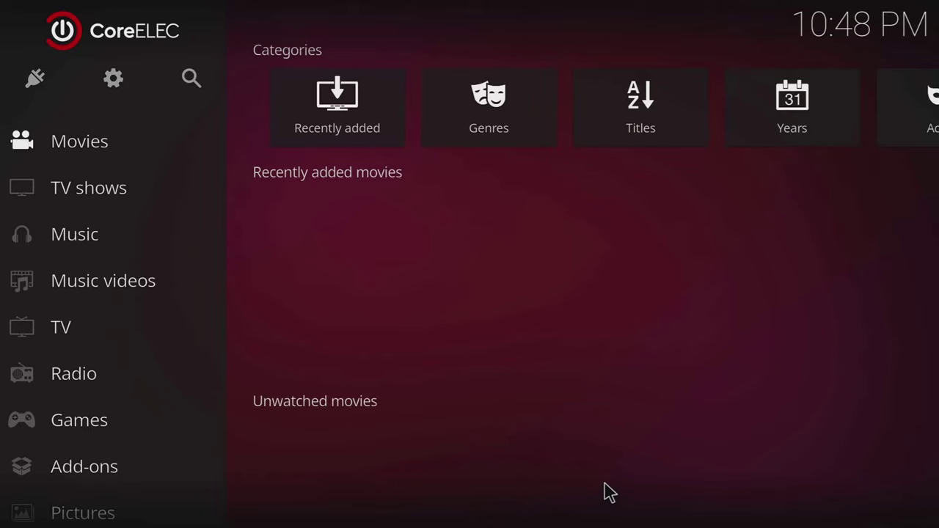
- Open the Main menu items section of the Estuary skin's configuration within the Interface settings
{"action": "key", "text": "Up"}
{"action": "key", "text": "Up"}
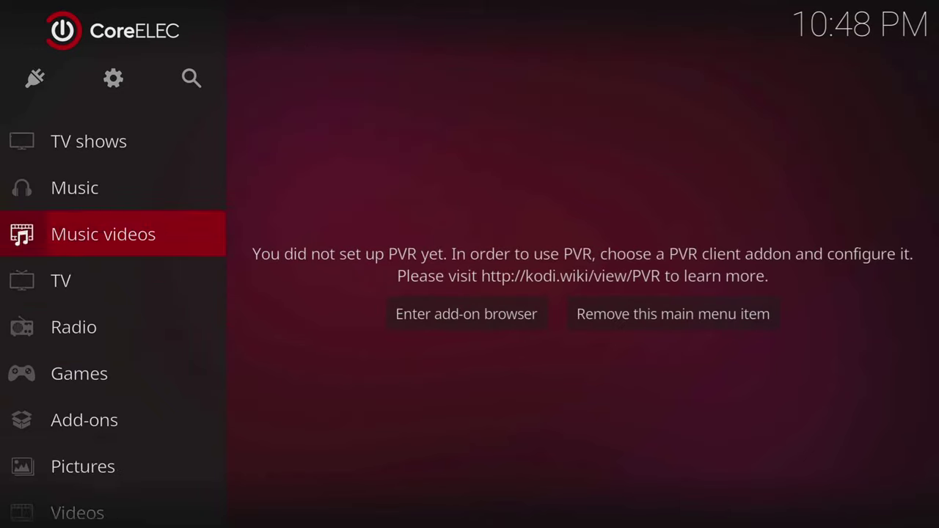
{"action": "key", "text": "Up"}
{"action": "key", "text": "Right"}
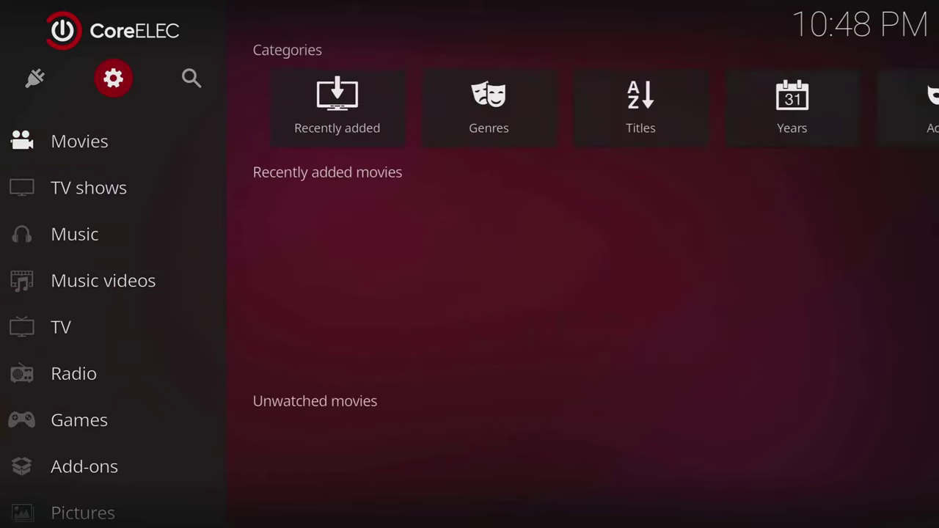
{"action": "key", "text": "Return"}
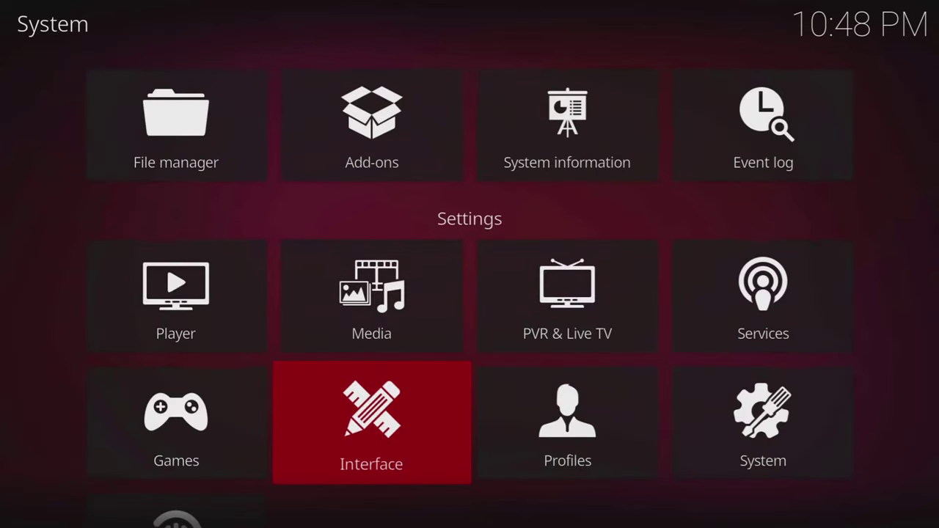
{"action": "key", "text": "Up"}
{"action": "key", "text": "Down"}
{"action": "key", "text": "Return"}
{"action": "key", "text": "Right"}
{"action": "key", "text": "Down"}
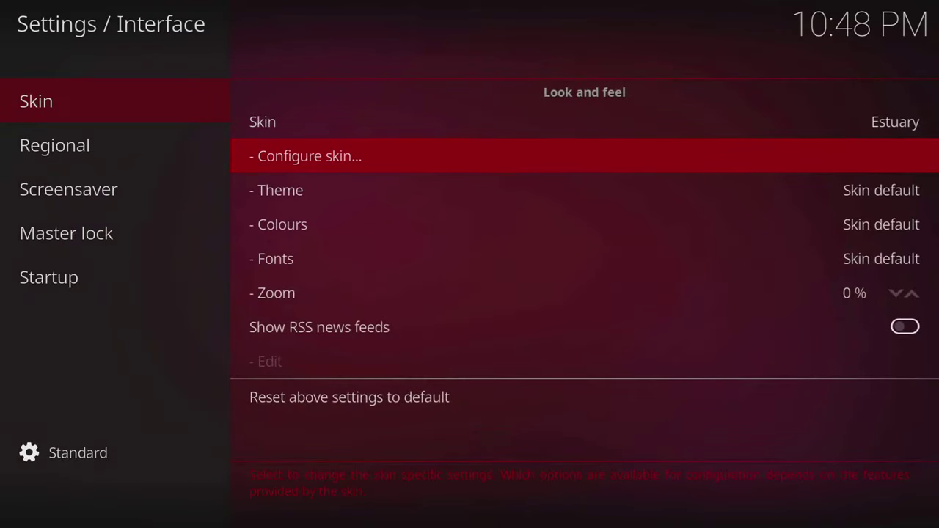
{"action": "key", "text": "Return"}
{"action": "key", "text": "Down"}
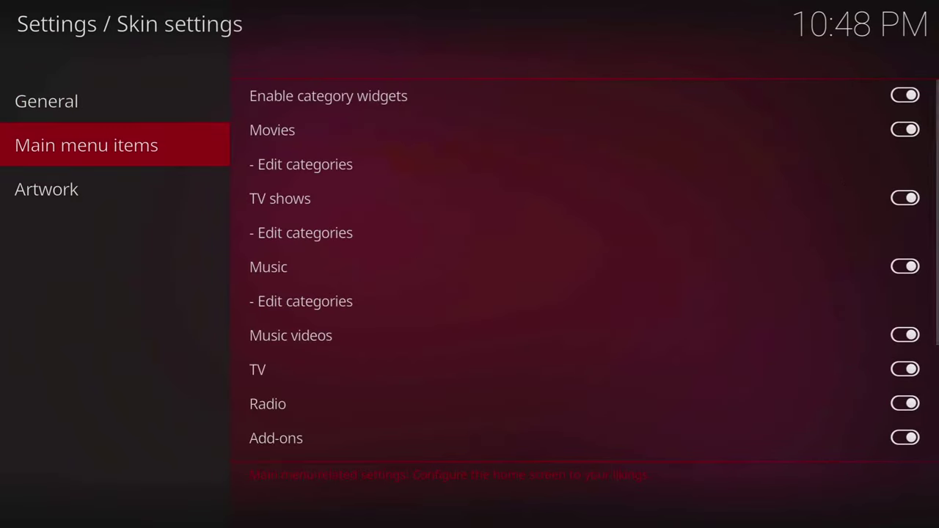
- Disable Music videos, TV and Radio in the skin's main menu items
{"action": "key", "text": "Right"}
{"action": "key", "text": "Down"}
{"action": "key", "text": "Down"}
{"action": "key", "text": "Down"}
{"action": "key", "text": "Down"}
{"action": "key", "text": "Down"}
{"action": "key", "text": "Down"}
{"action": "key", "text": "Down"}
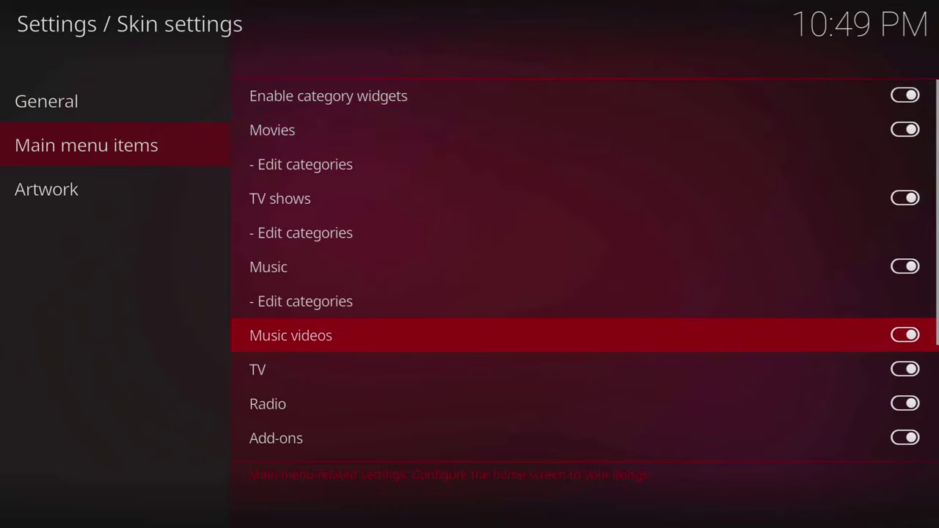
{"action": "key", "text": "Return"}
{"action": "key", "text": "Down"}
{"action": "key", "text": "Return"}
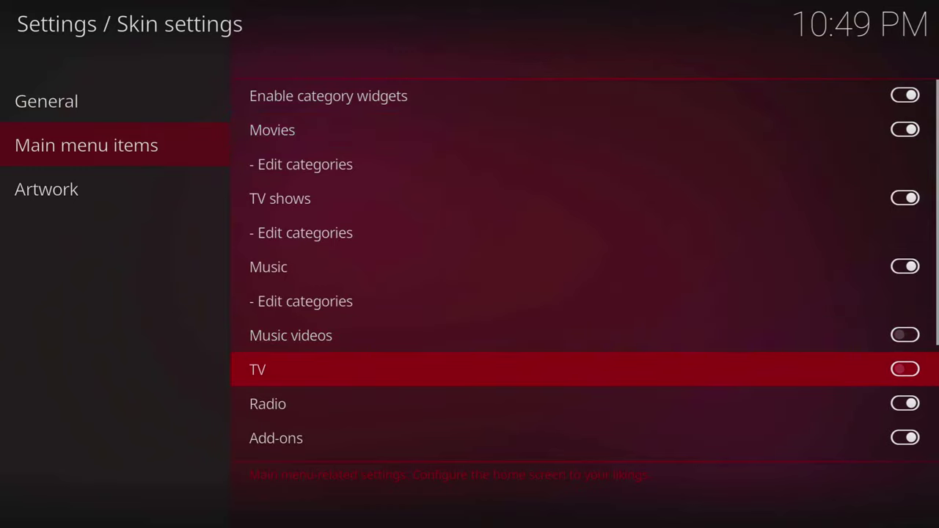
{"action": "key", "text": "Down"}
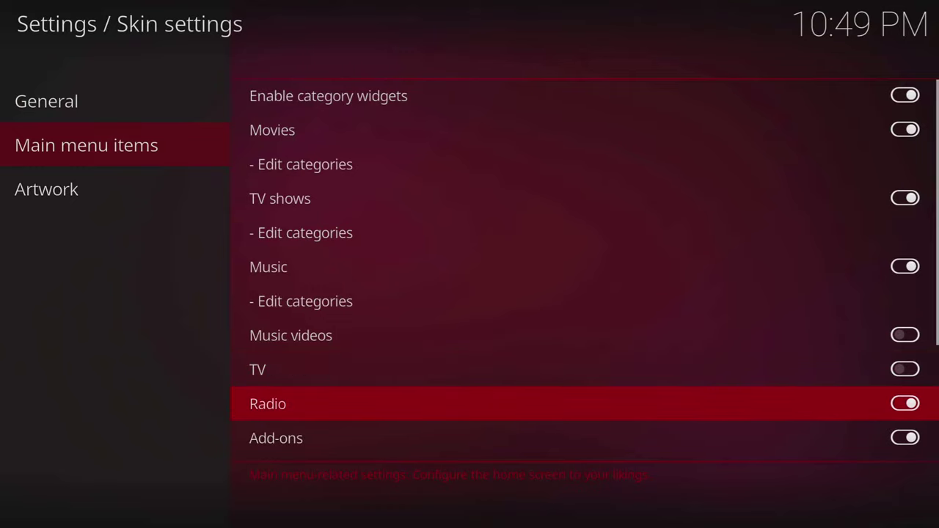
{"action": "key", "text": "Return"}
{"action": "key", "text": "Down"}
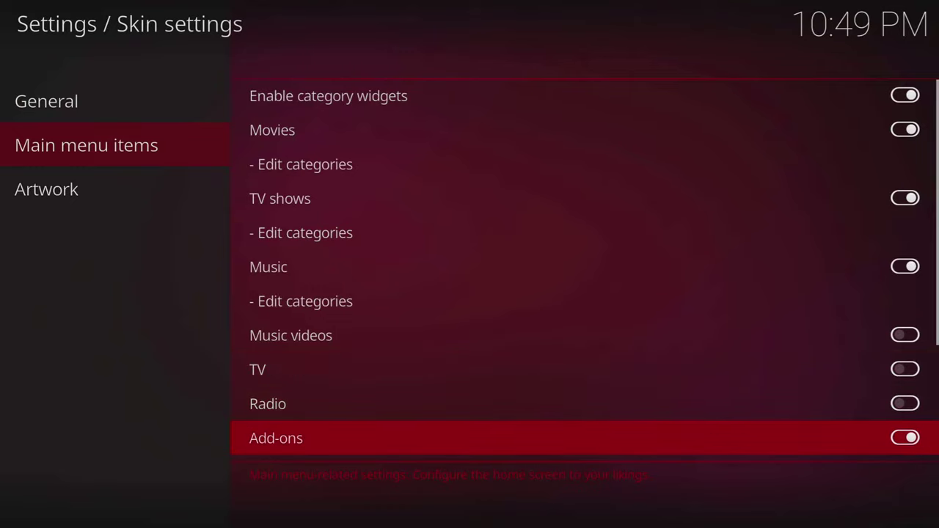
- Disable Pictures, Games, Favourites and Weather in the main menu items and return to the Interface settings
{"action": "key", "text": "Down"}
{"action": "key", "text": "Down"}
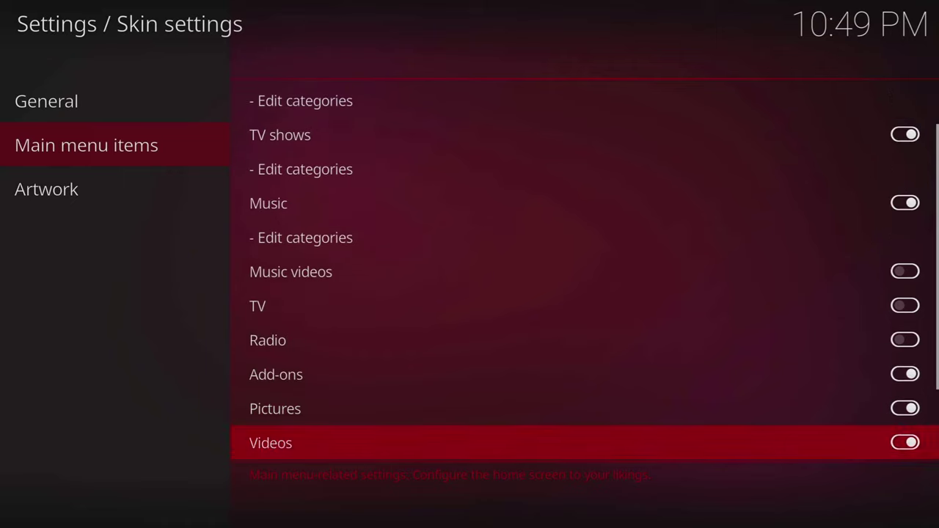
{"action": "key", "text": "Up"}
{"action": "key", "text": "Return"}
{"action": "key", "text": "Down"}
{"action": "key", "text": "Down"}
{"action": "key", "text": "Return"}
{"action": "key", "text": "Down"}
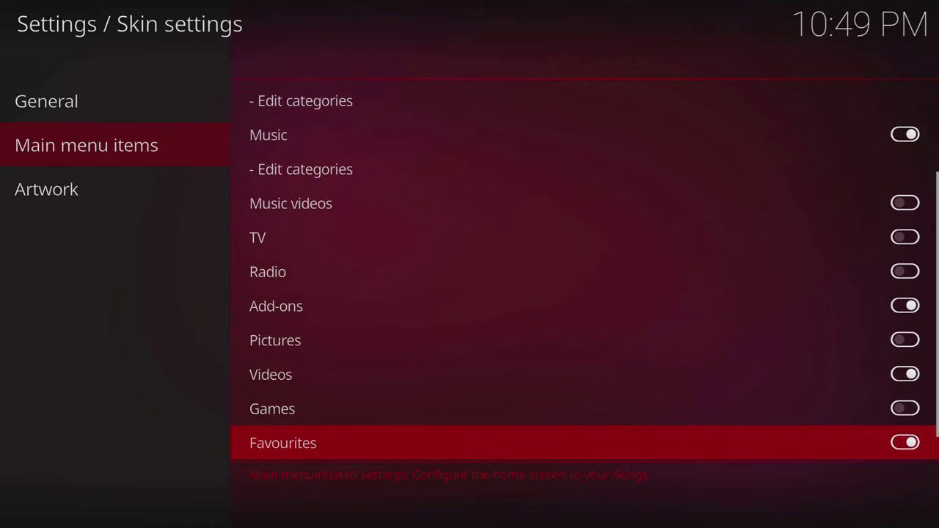
{"action": "key", "text": "Return"}
{"action": "key", "text": "Down"}
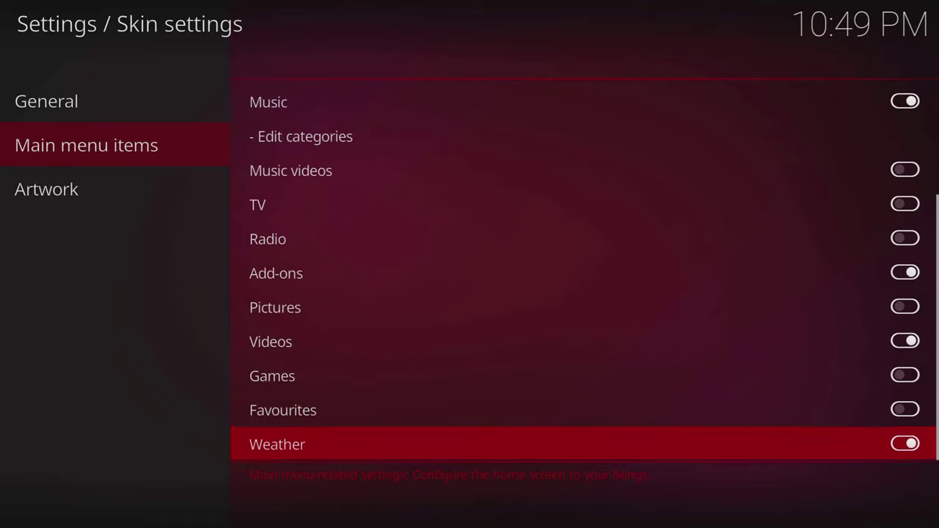
{"action": "key", "text": "Return"}
{"action": "key", "text": "Down"}
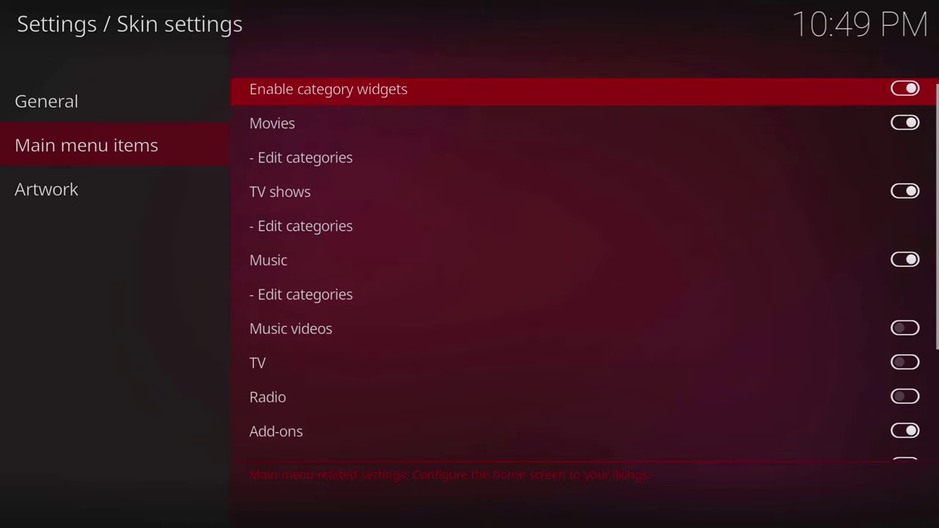
{"action": "key", "text": "BackSpace"}
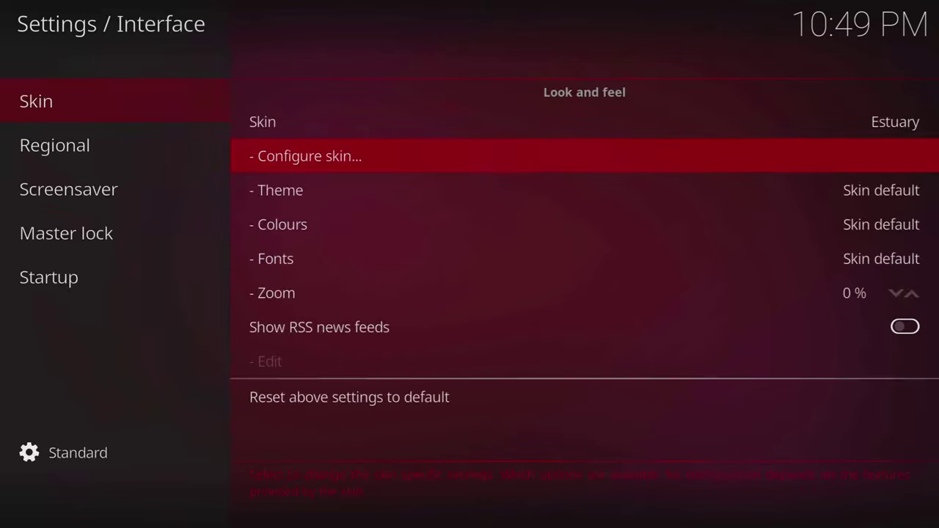
- Set the skin's colours to concrete
{"action": "key", "text": "Down"}
{"action": "key", "text": "Down"}
{"action": "key", "text": "Return"}
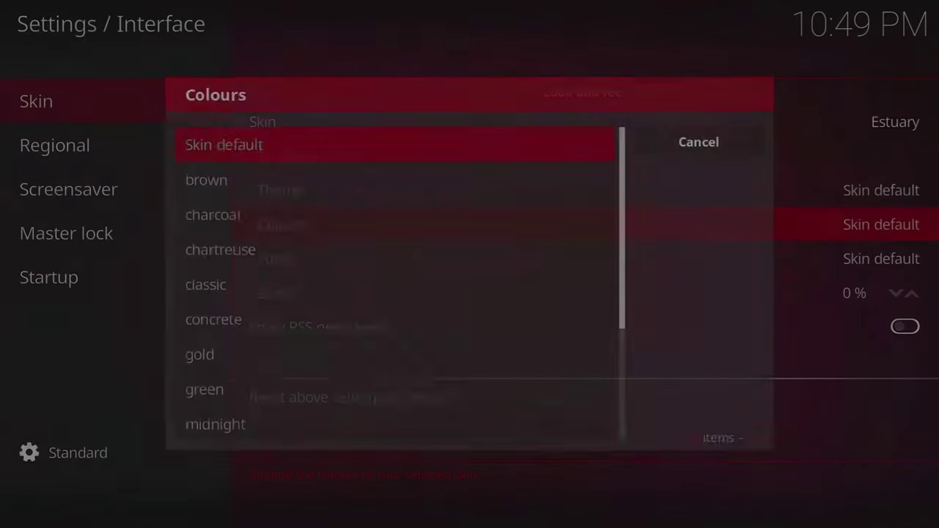
{"action": "key", "text": "Down"}
{"action": "key", "text": "Down"}
{"action": "key", "text": "Down"}
{"action": "key", "text": "Down"}
{"action": "key", "text": "Down"}
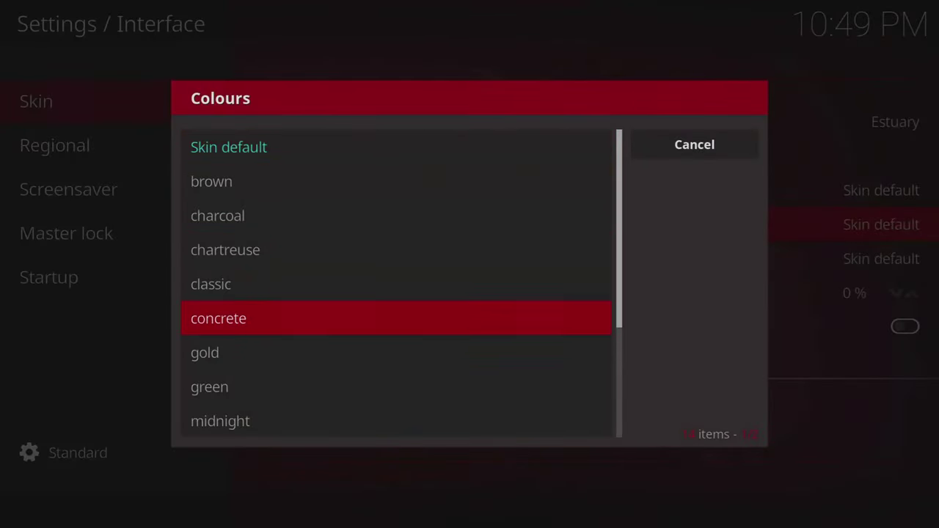
{"action": "key", "text": "Return"}
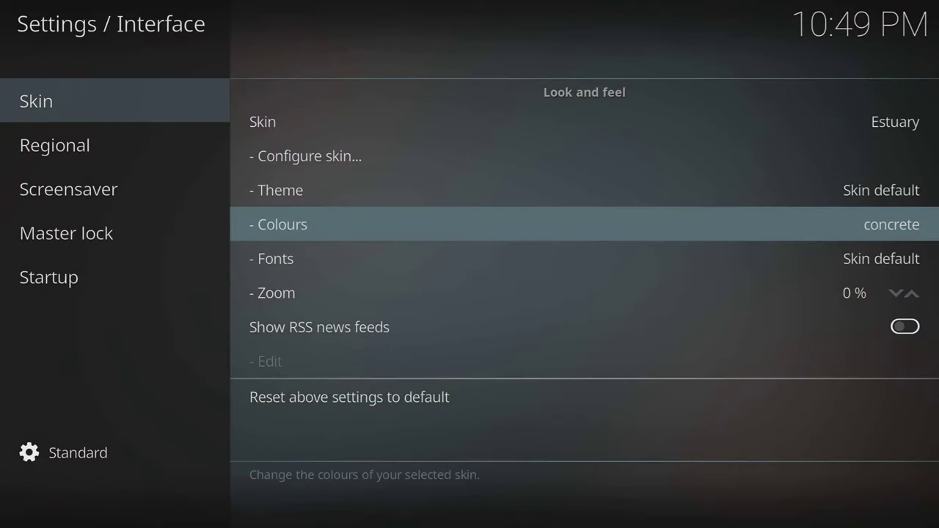
- Set the skin's colours to midnight and return to the home screen
{"action": "key", "text": "Return"}
{"action": "key", "text": "Down"}
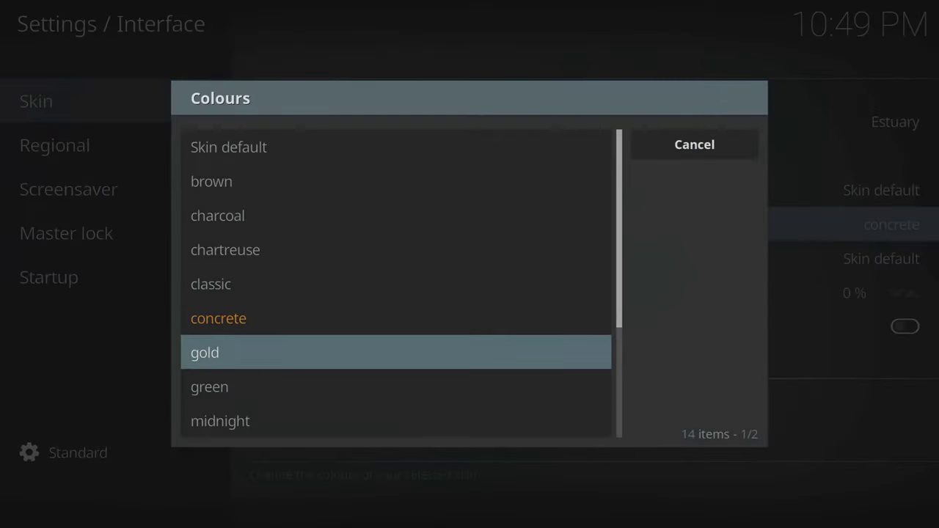
{"action": "key", "text": "Down"}
{"action": "key", "text": "Down"}
{"action": "key", "text": "Down"}
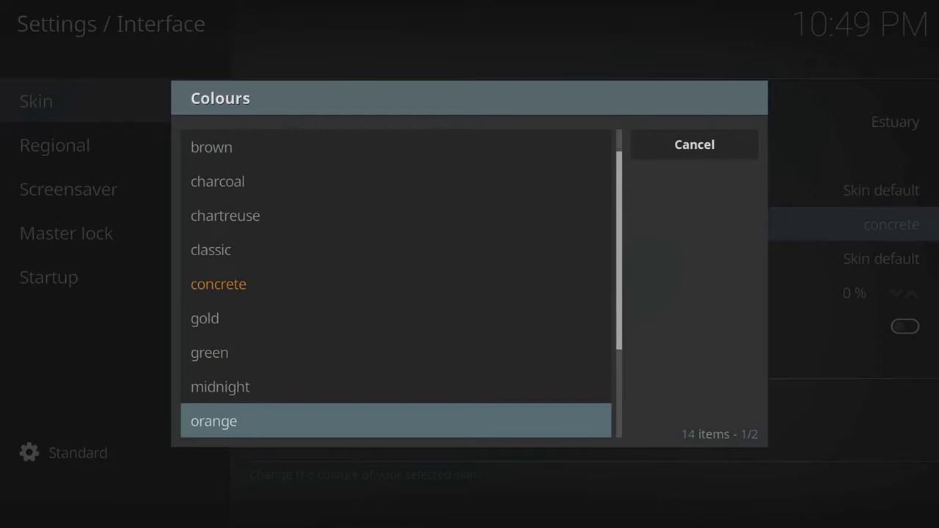
{"action": "key", "text": "Down"}
{"action": "key", "text": "Up"}
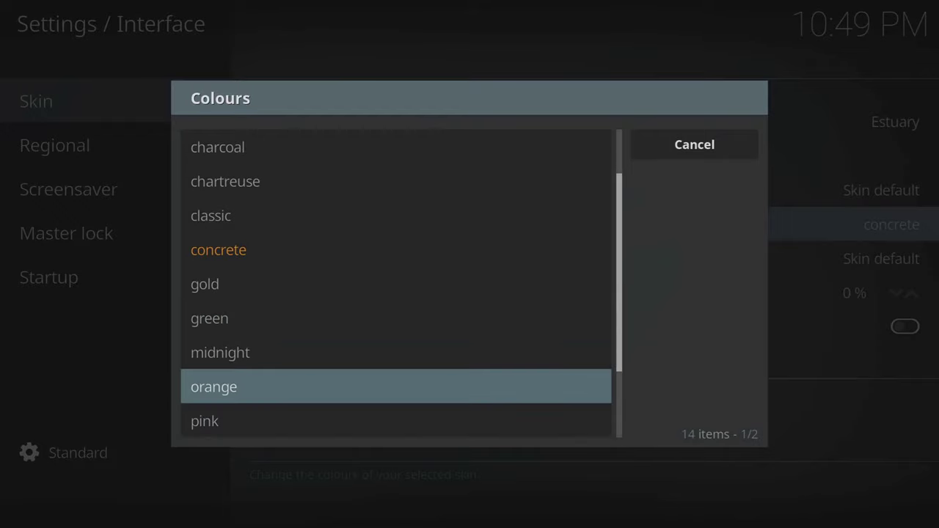
{"action": "key", "text": "Up"}
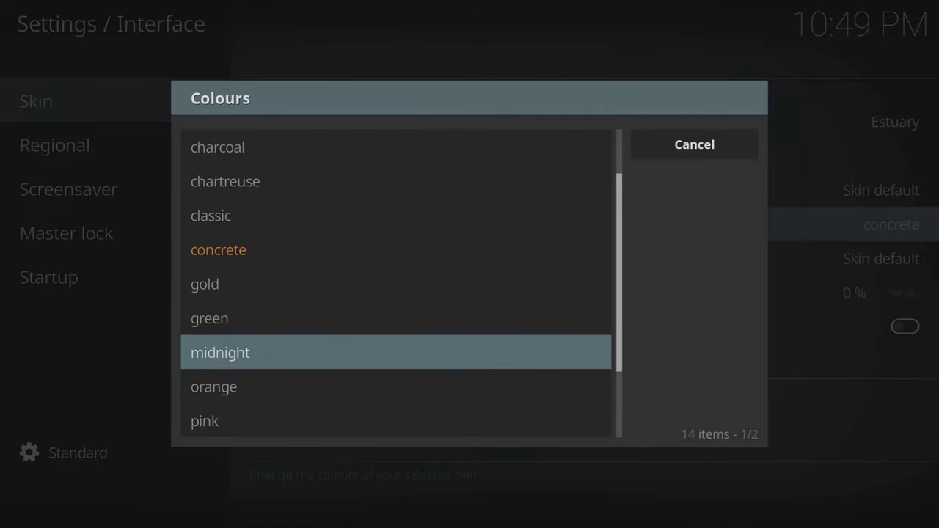
{"action": "key", "text": "Return"}
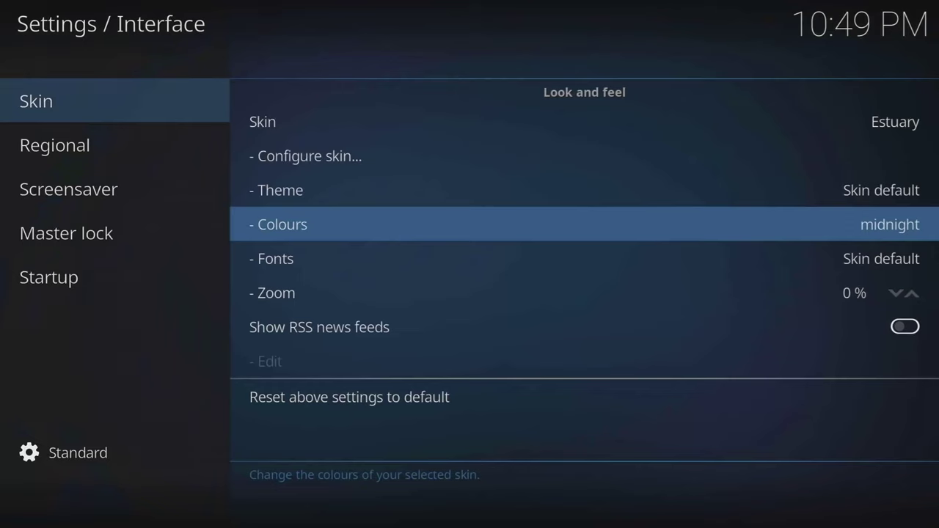
{"action": "key", "text": "Left"}
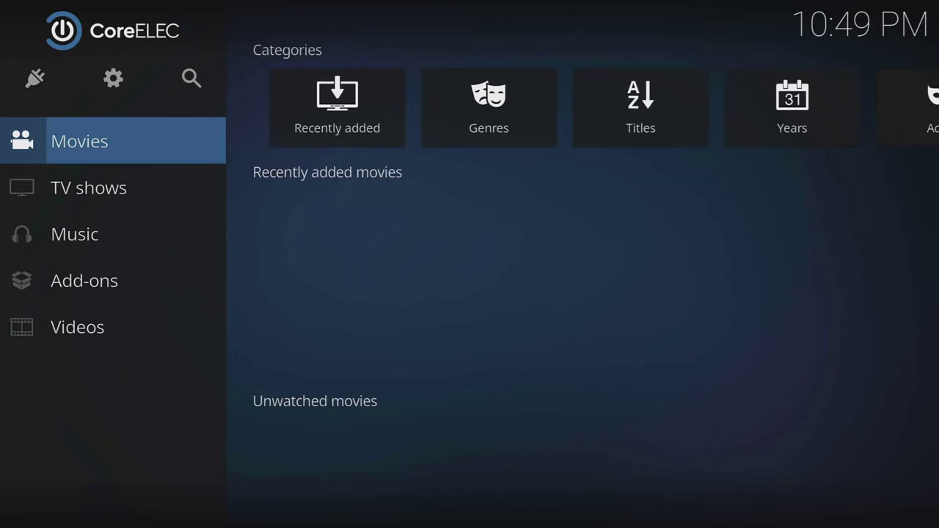
{"action": "key", "text": "Down"}
{"action": "key", "text": "Down"}
{"action": "key", "text": "Up"}
{"action": "key", "text": "Up"}
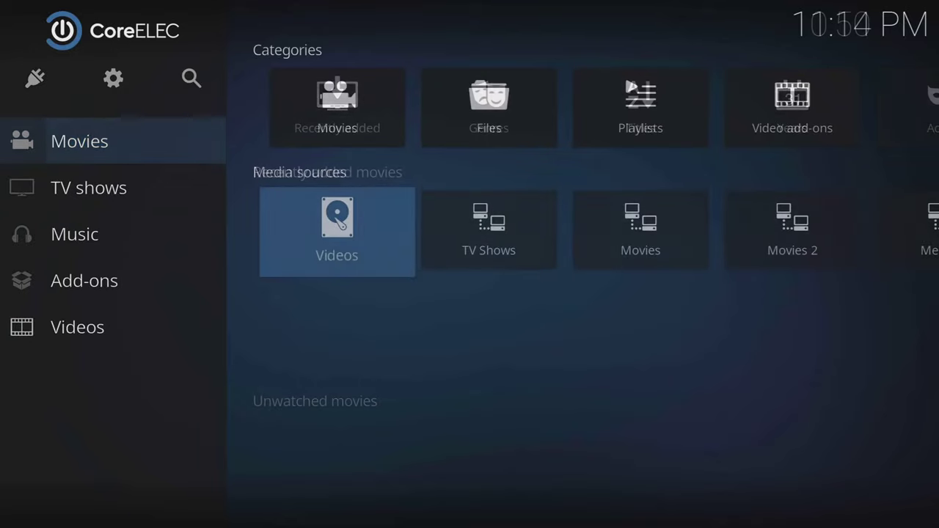
- Open the CoreELEC category of the System settings from the home screen
{"action": "key", "text": "Left"}
{"action": "key", "text": "Up"}
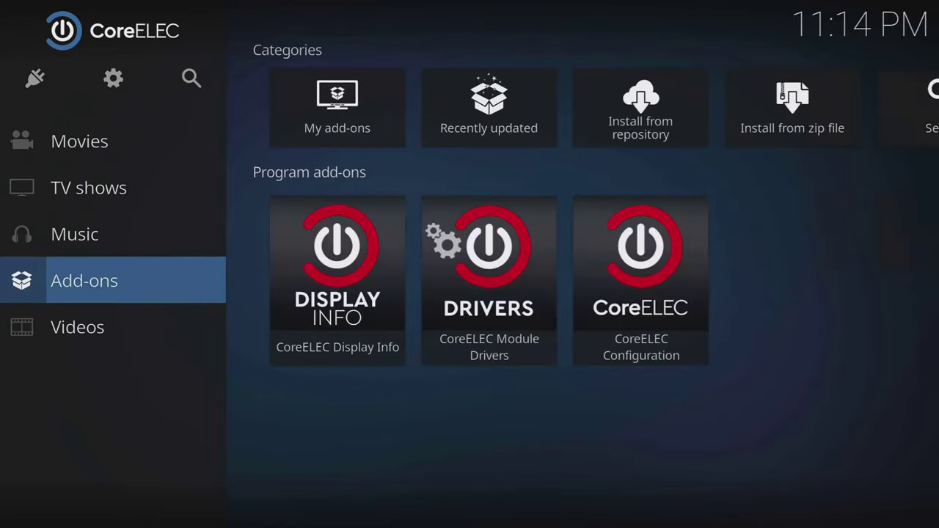
{"action": "key", "text": "Up"}
{"action": "key", "text": "Up"}
{"action": "key", "text": "Up"}
{"action": "key", "text": "Up"}
{"action": "key", "text": "Right"}
{"action": "key", "text": "Return"}
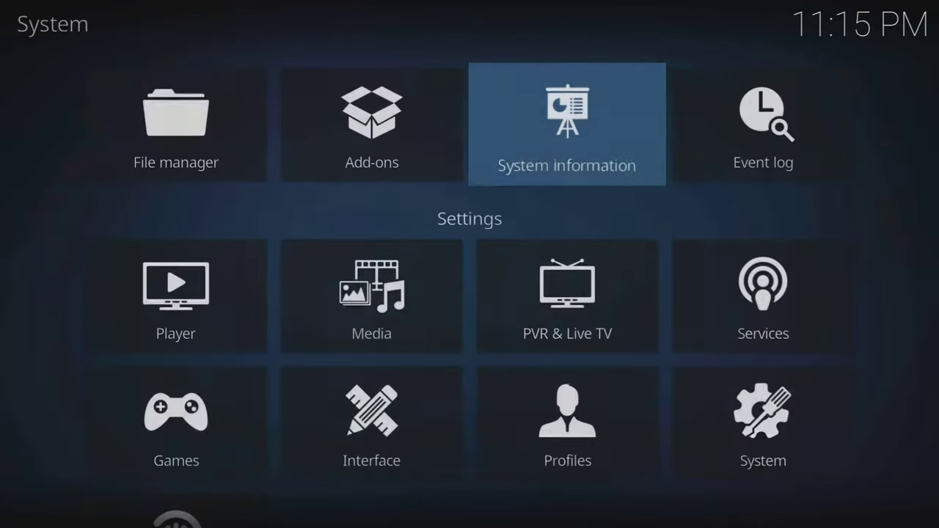
{"action": "key", "text": "Down"}
{"action": "key", "text": "Down"}
{"action": "key", "text": "Right"}
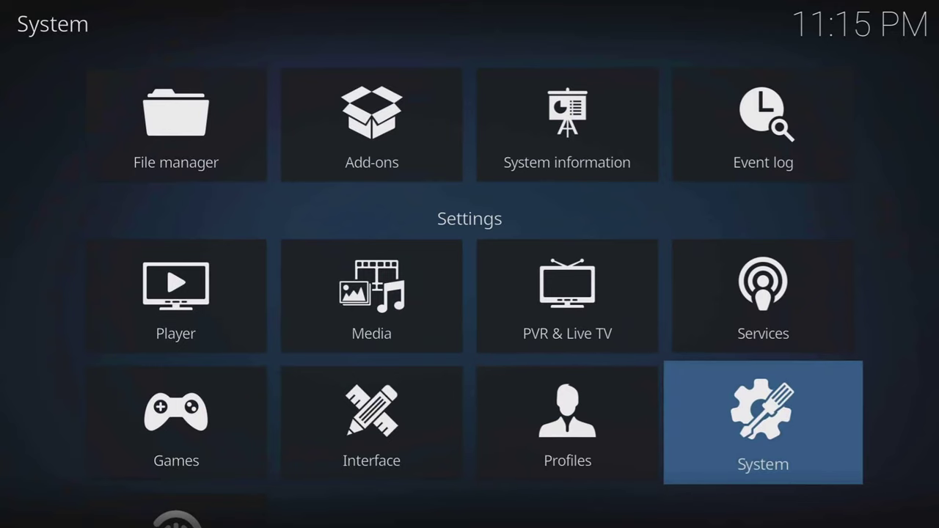
{"action": "key", "text": "Return"}
{"action": "key", "text": "Up"}
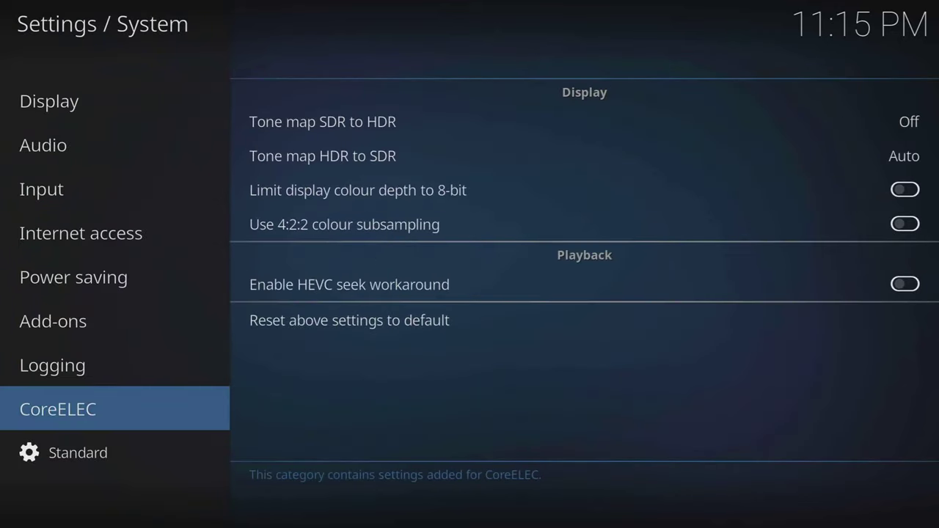
- Examine the SDR to HDR and HDR to SDR tone mapping settings in the CoreELEC category
{"action": "key", "text": "Down"}
{"action": "key", "text": "Up"}
{"action": "key", "text": "Right"}
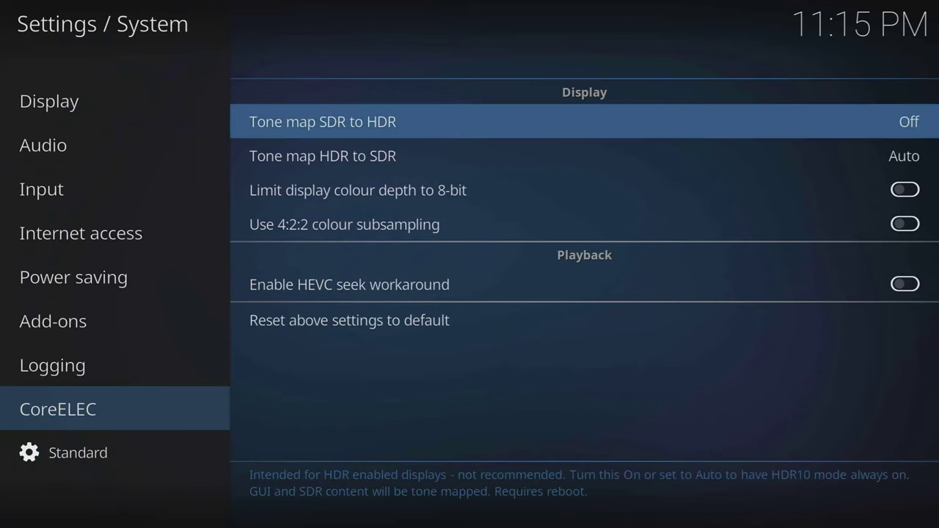
{"action": "key", "text": "Down"}
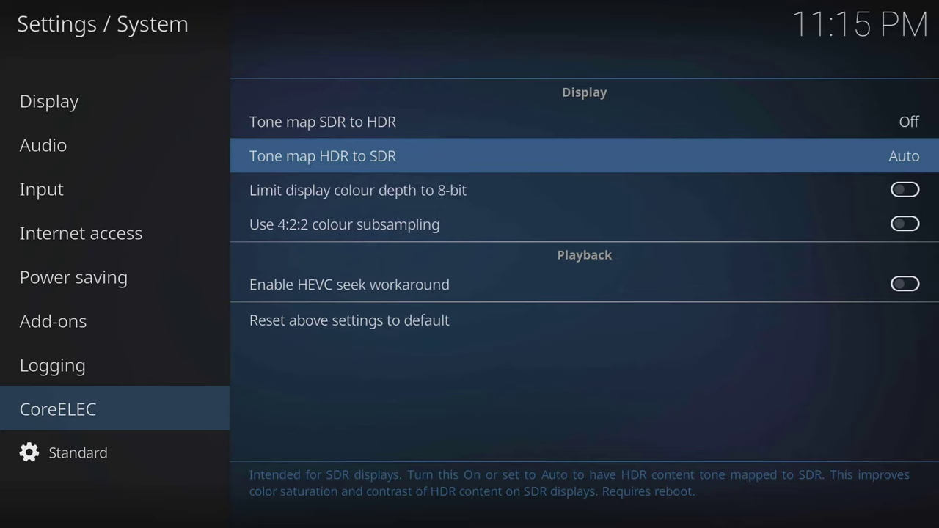
- Leave the CoreELEC settings and open the Audio category of the System settings
{"action": "key", "text": "Left"}
{"action": "key", "text": "Up"}
{"action": "key", "text": "Up"}
{"action": "key", "text": "Up"}
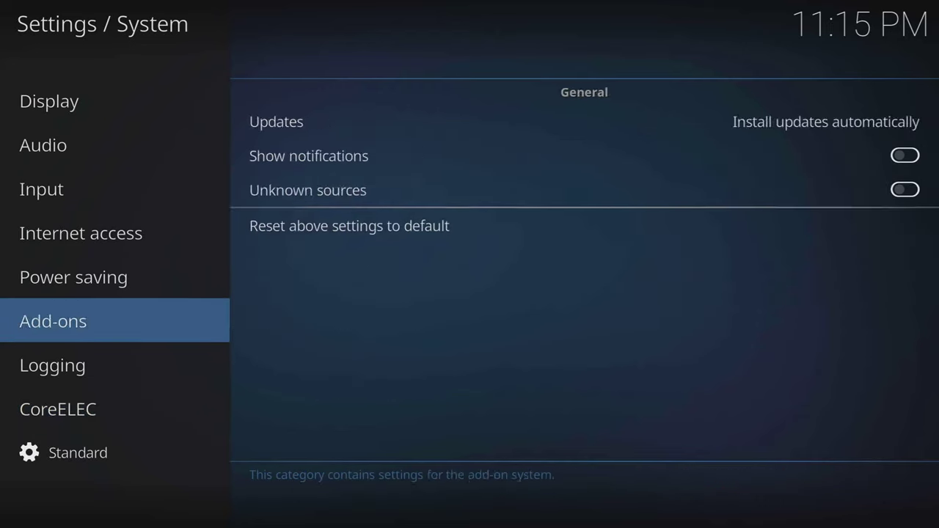
{"action": "key", "text": "Up"}
{"action": "key", "text": "Up"}
{"action": "key", "text": "Up"}
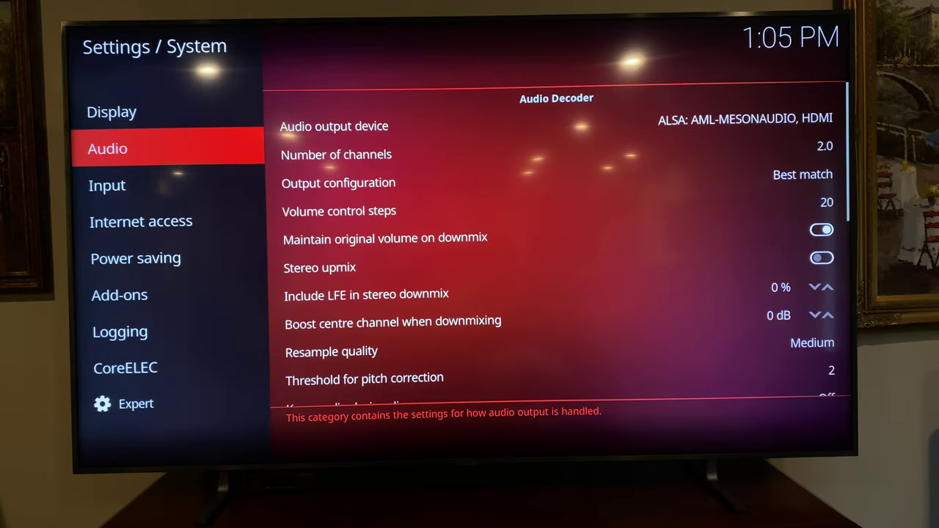
- Choose ALSA: AML-MESONAUDIO, HDMI as the audio output device
{"action": "key", "text": "Right"}
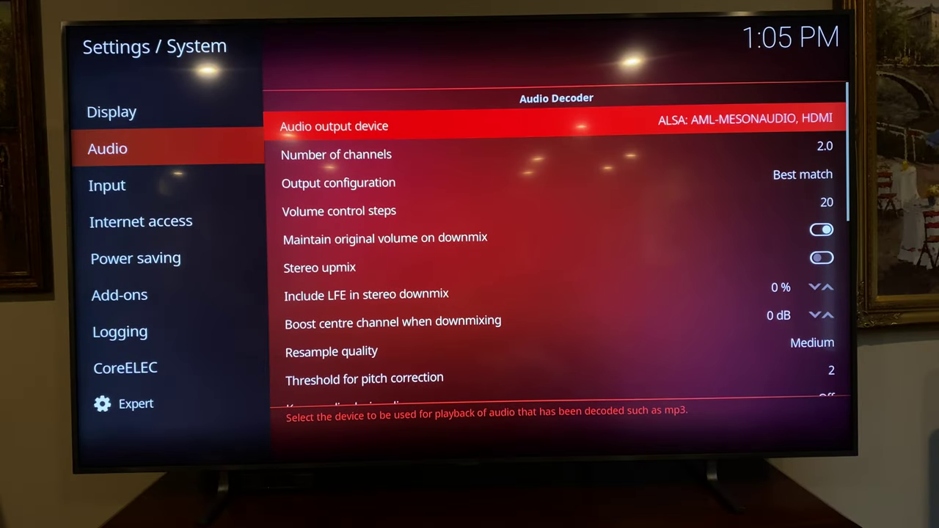
{"action": "key", "text": "Down"}
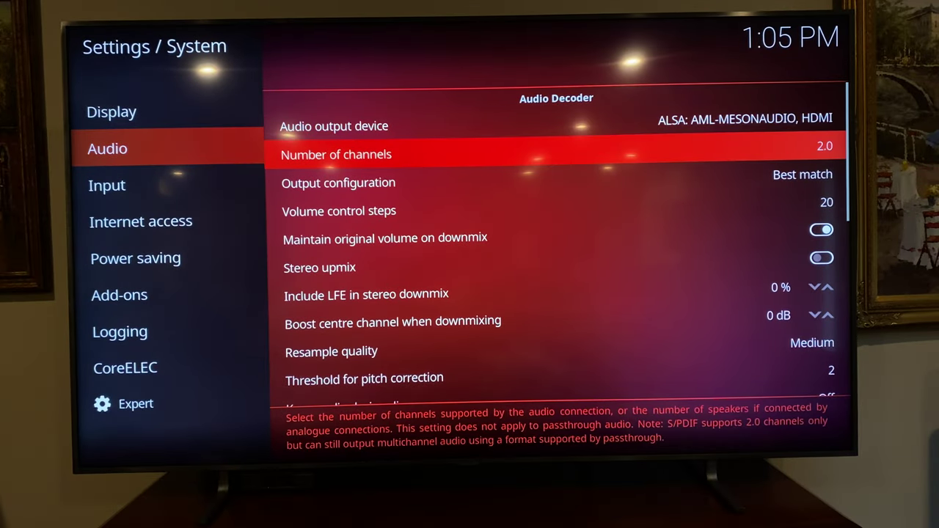
{"action": "key", "text": "Up"}
{"action": "key", "text": "Return"}
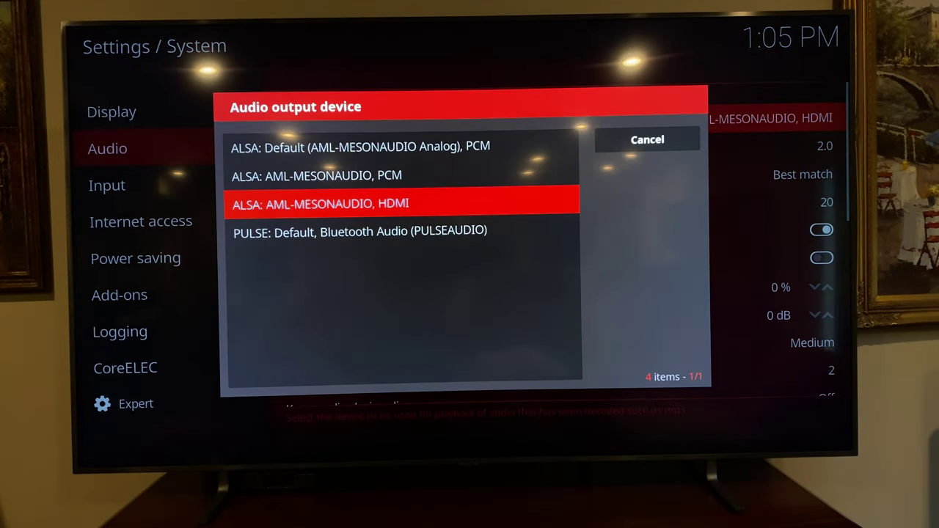
{"action": "key", "text": "Return"}
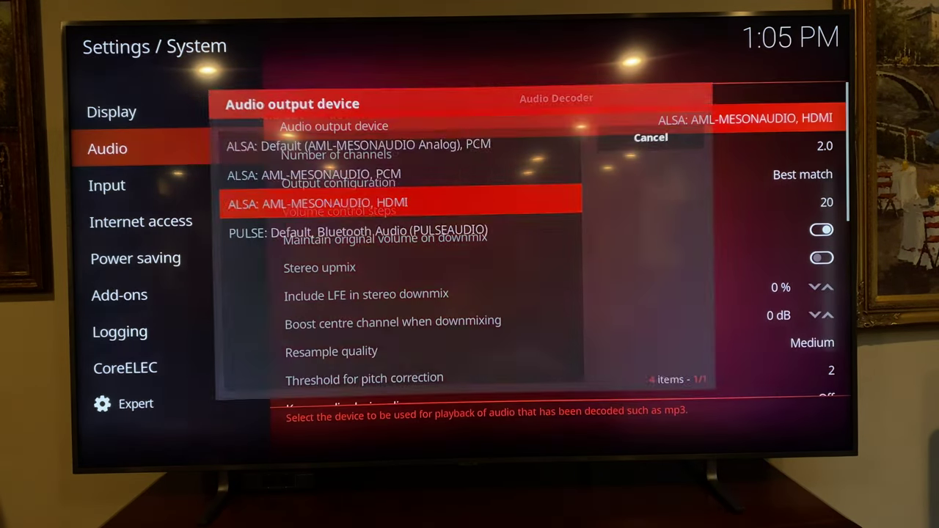
- Set the number of audio channels to 7.1
{"action": "key", "text": "Down"}
{"action": "key", "text": "Return"}
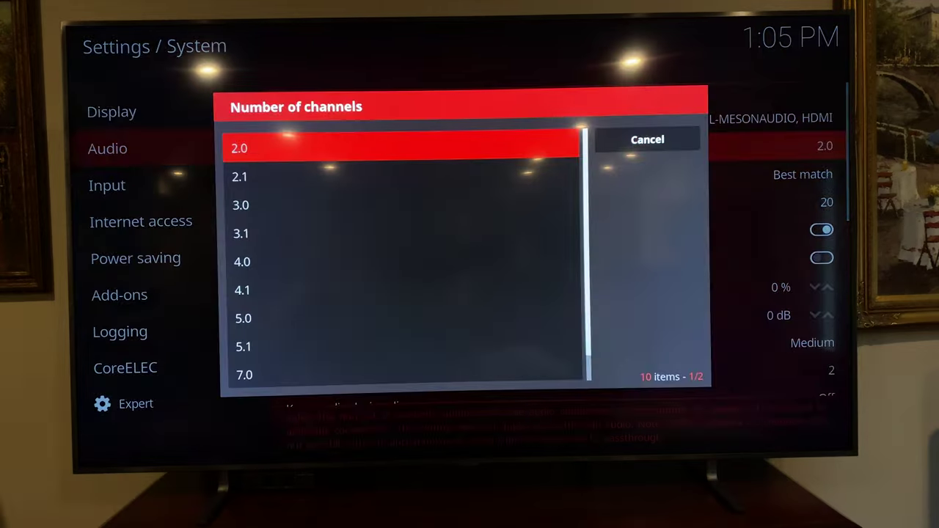
{"action": "key", "text": "Down"}
{"action": "key", "text": "Down"}
{"action": "key", "text": "Down"}
{"action": "key", "text": "Down"}
{"action": "key", "text": "Down"}
{"action": "key", "text": "Down"}
{"action": "key", "text": "Down"}
{"action": "key", "text": "Down"}
{"action": "key", "text": "Down"}
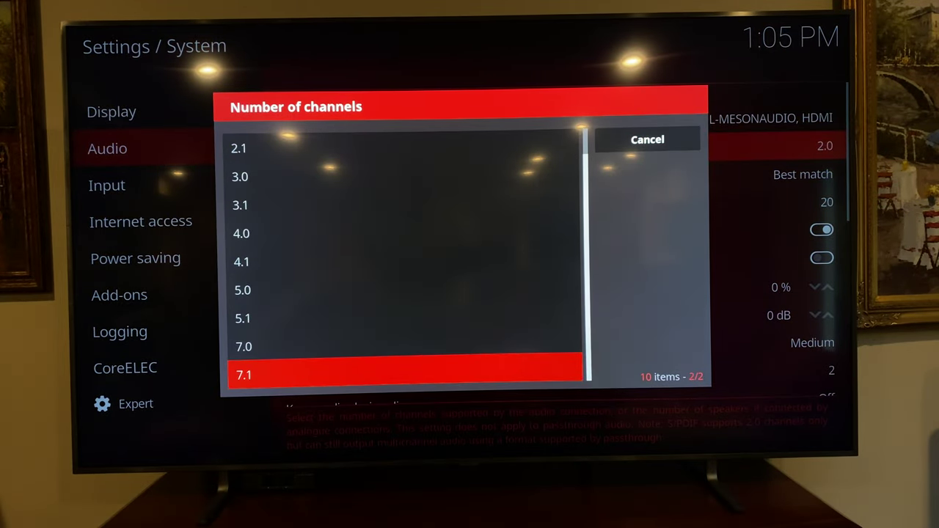
{"action": "key", "text": "Return"}
- Set the audio decoder's resample quality to High
{"action": "key", "text": "Down"}
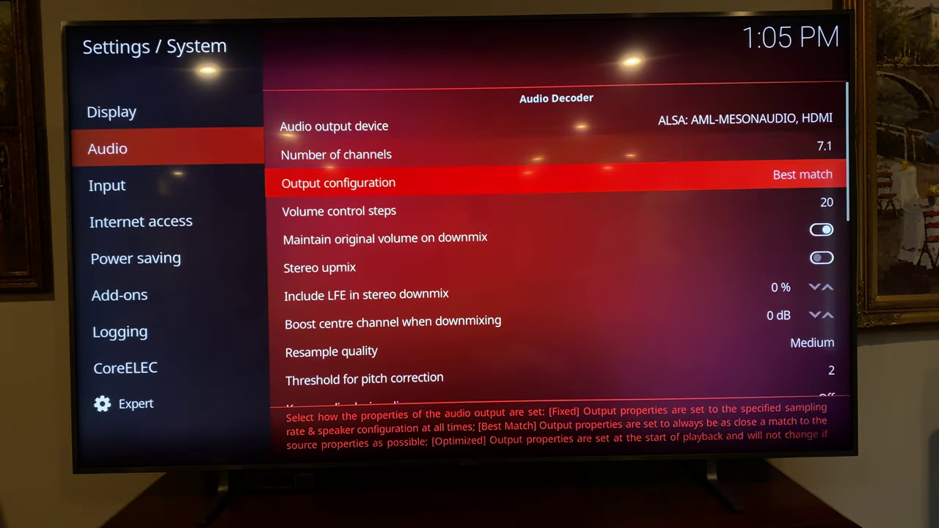
{"action": "key", "text": "Down"}
{"action": "key", "text": "Down"}
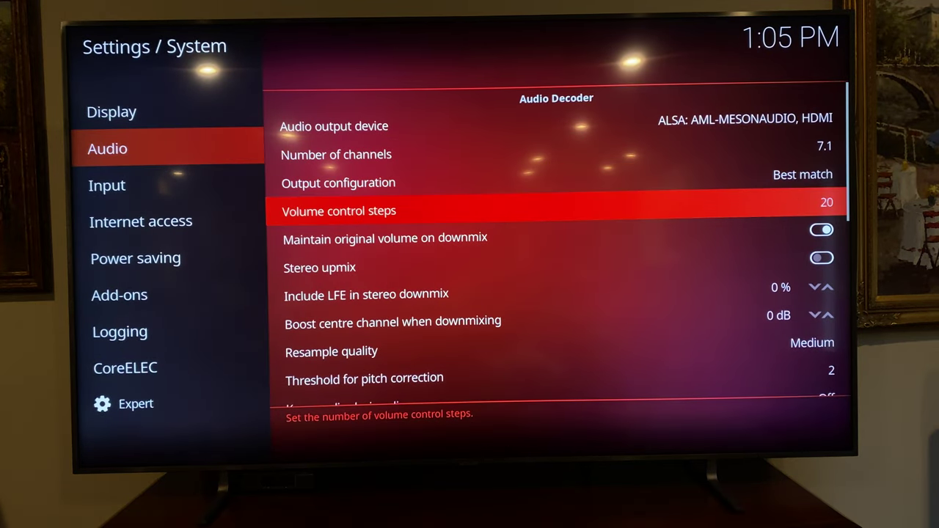
{"action": "key", "text": "Down"}
{"action": "key", "text": "Down"}
{"action": "key", "text": "Down"}
{"action": "key", "text": "Down"}
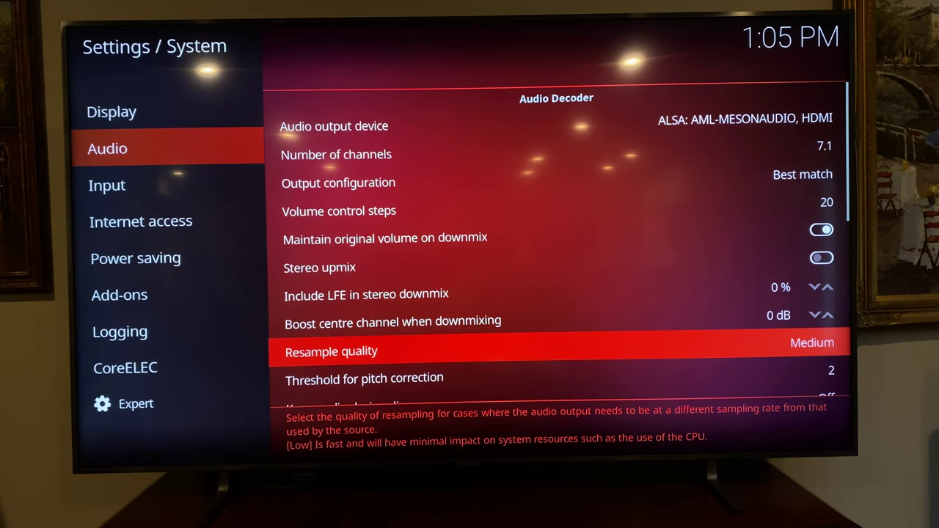
{"action": "key", "text": "Return"}
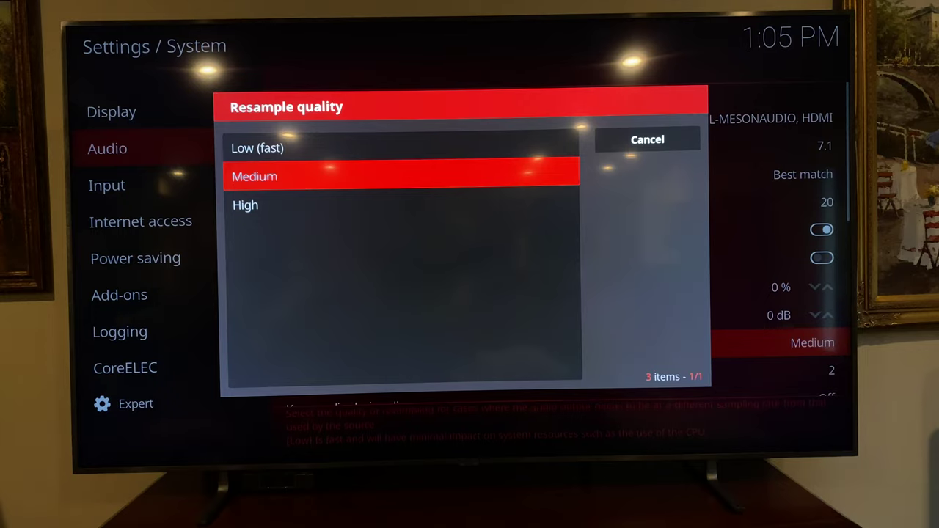
{"action": "key", "text": "Down"}
{"action": "key", "text": "Return"}
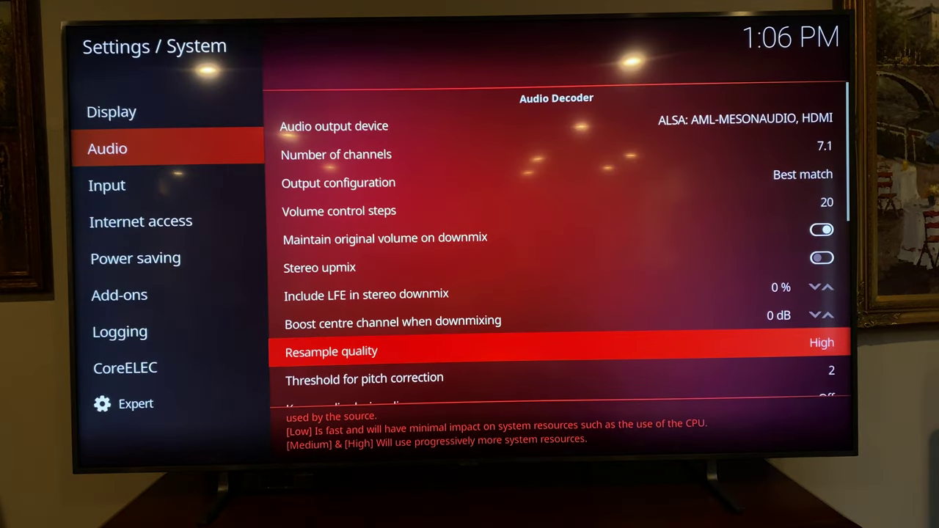
- Enable Allow passthrough in the Audio Passthrough settings
{"action": "key", "text": "Down"}
{"action": "key", "text": "Down"}
{"action": "key", "text": "Down"}
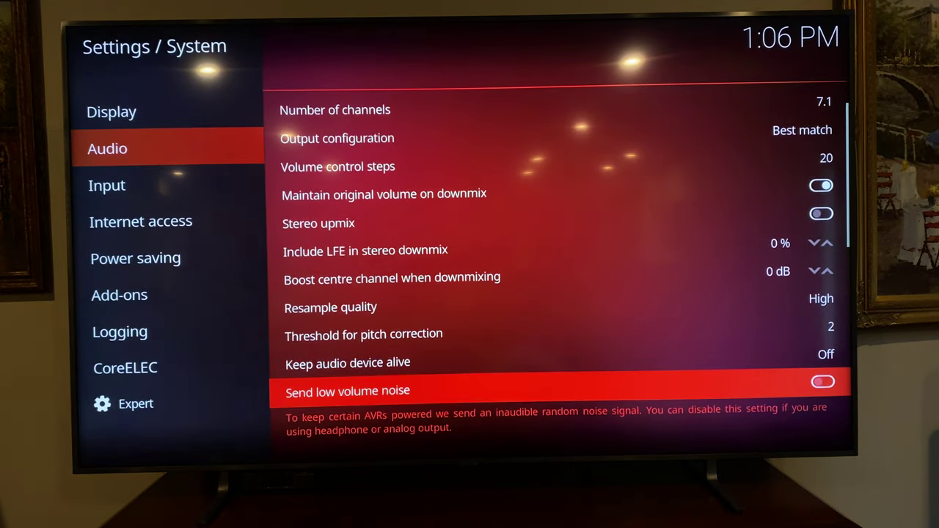
{"action": "key", "text": "Down"}
{"action": "key", "text": "Down"}
{"action": "key", "text": "Down"}
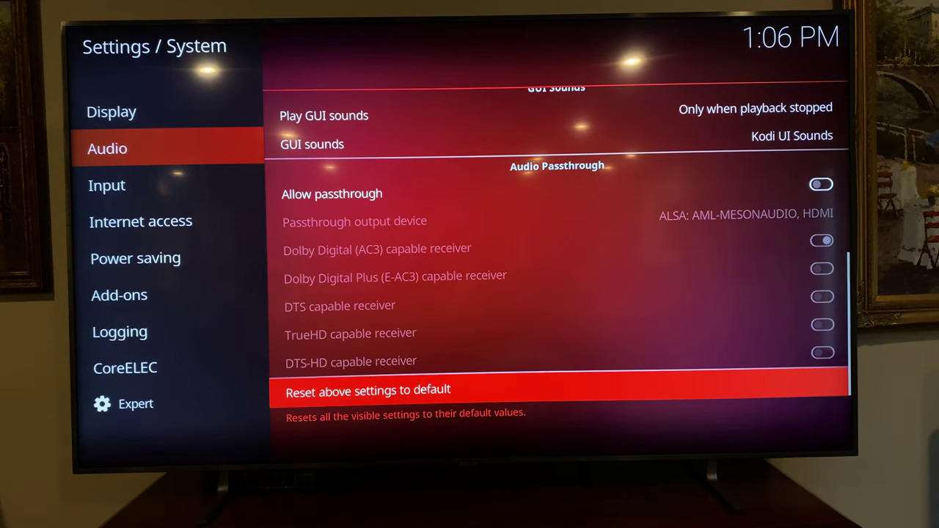
{"action": "key", "text": "Up"}
{"action": "key", "text": "Return"}
- Enable the Dolby Digital Plus (E-AC3), DTS and TrueHD capable receiver options for audio passthrough
{"action": "key", "text": "Down"}
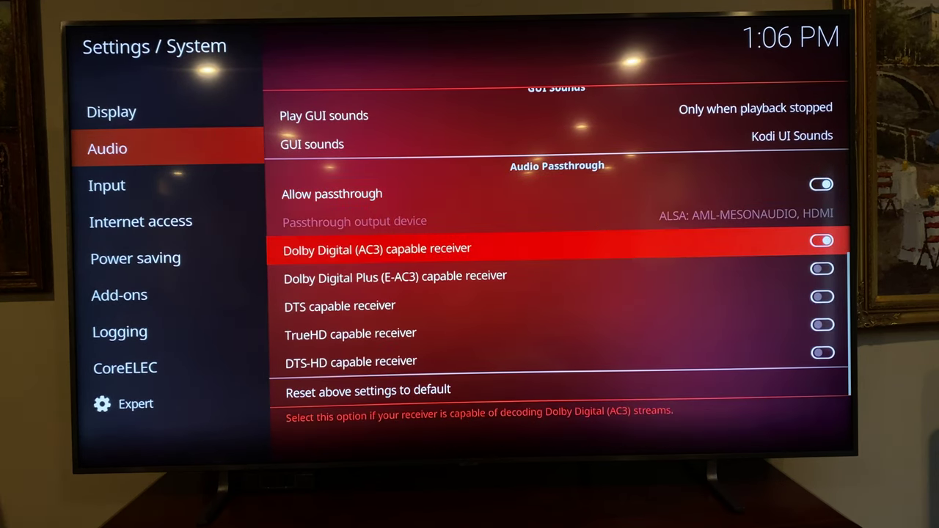
{"action": "key", "text": "Down"}
{"action": "key", "text": "Return"}
{"action": "key", "text": "Down"}
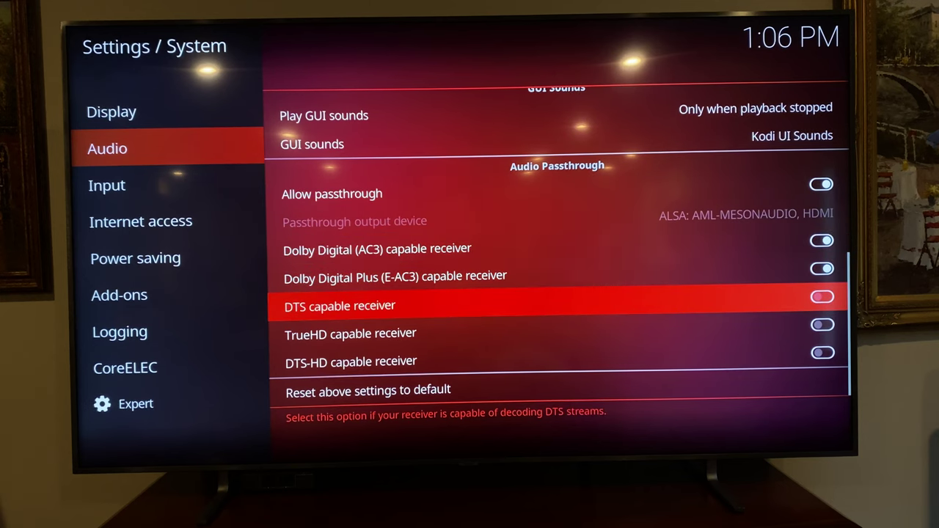
{"action": "key", "text": "Return"}
{"action": "key", "text": "Down"}
{"action": "key", "text": "Return"}
{"action": "key", "text": "Down"}
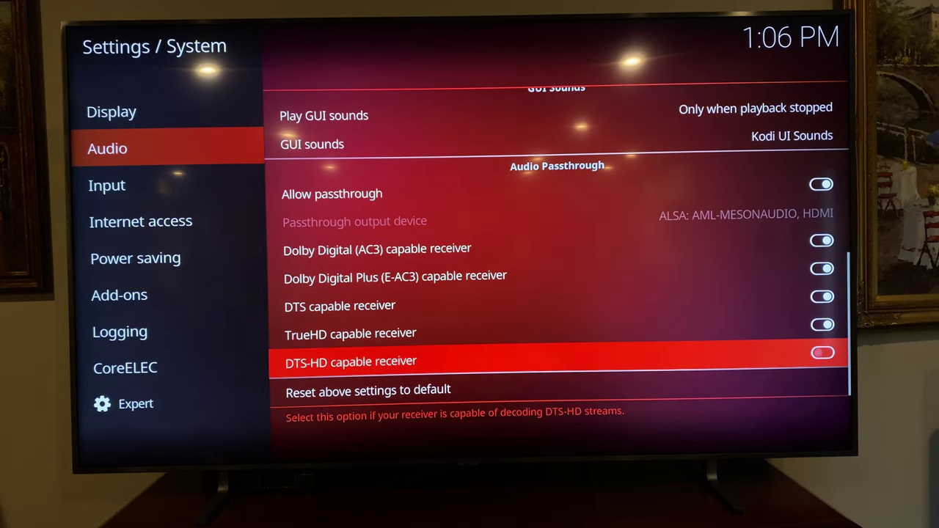